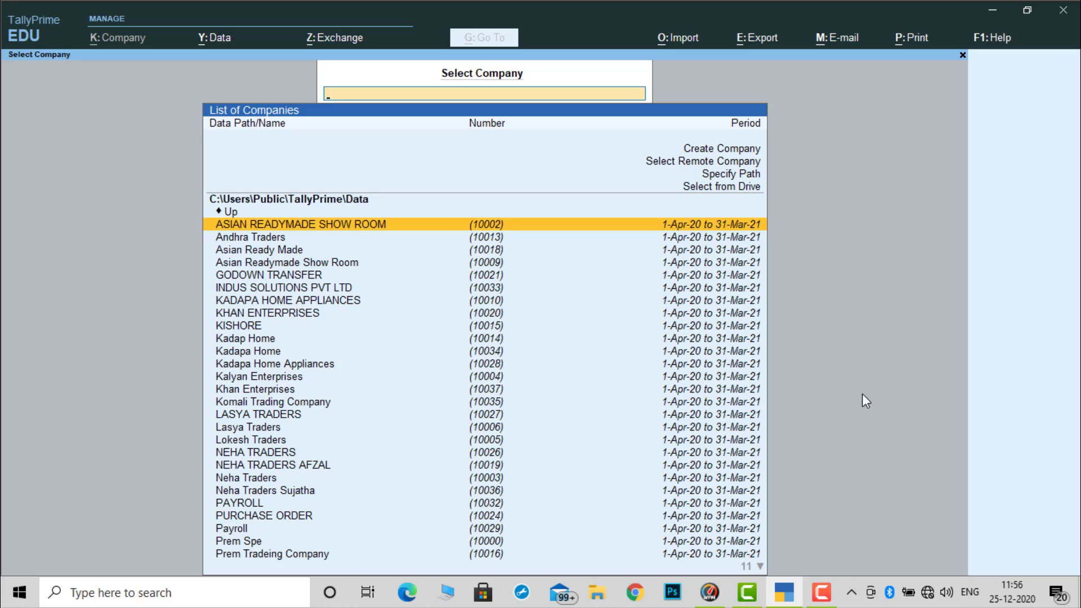
# Start creating a new company from the company list.
pyautogui.press('Up')
pyautogui.press('Up')
pyautogui.press('Up')
pyautogui.press('Up')
pyautogui.press('Up')
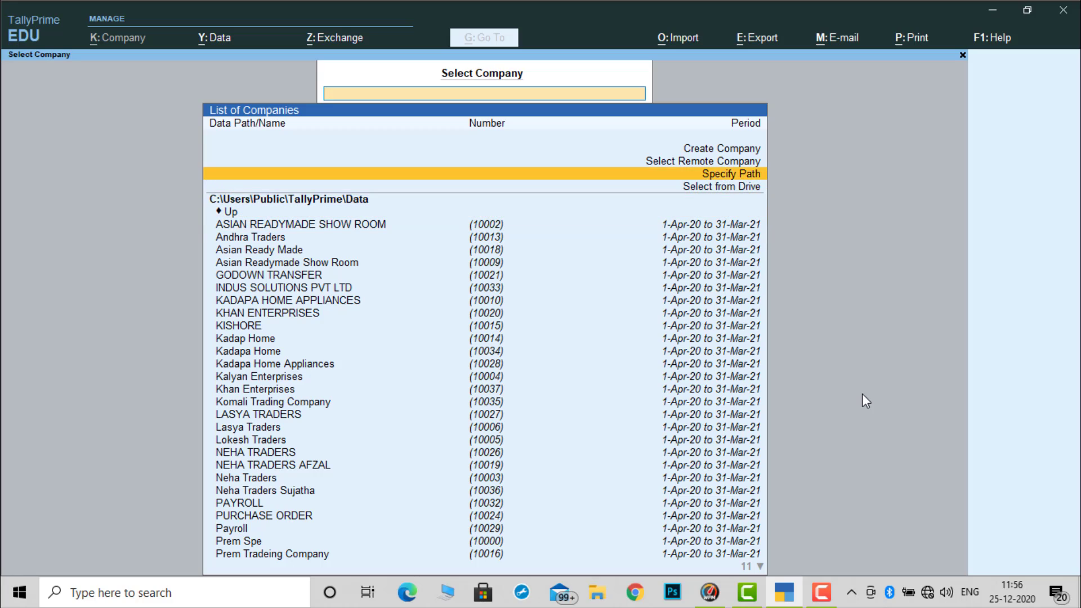
pyautogui.press('Up')
pyautogui.press('Return')
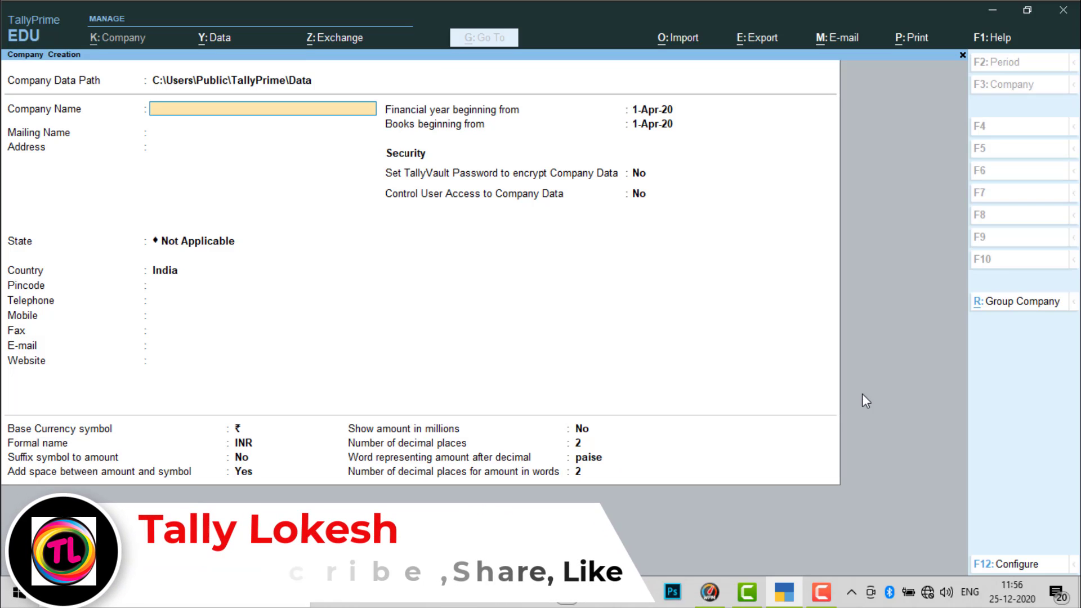
# Name the company KOMALI TRADERS and keep the same mailing name.
pyautogui.write('KO')
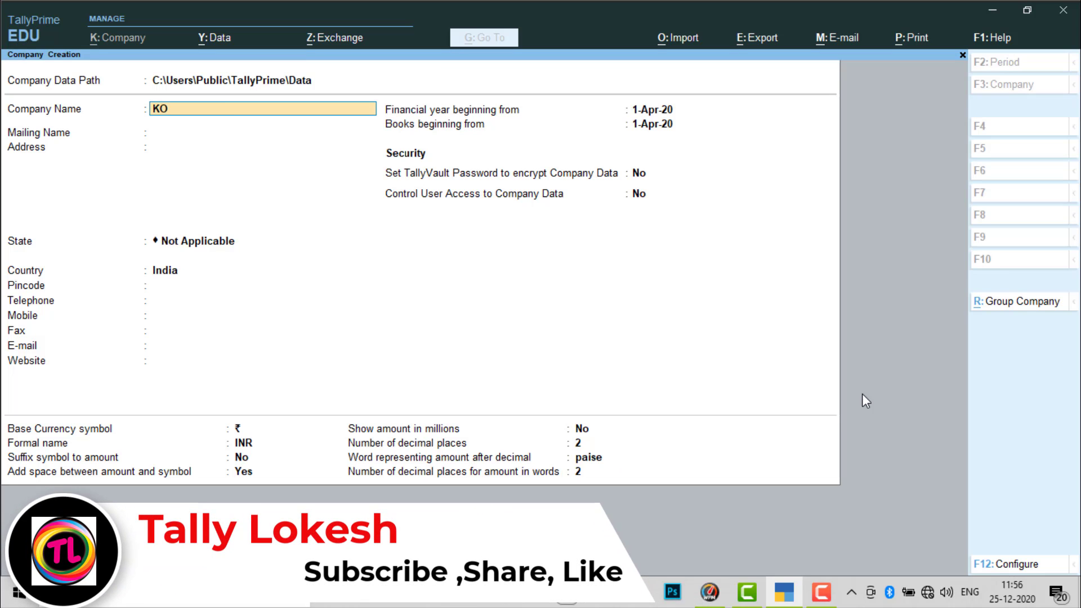
pyautogui.write('MA')
pyautogui.press('BackSpace')
pyautogui.write('MALI TRADE')
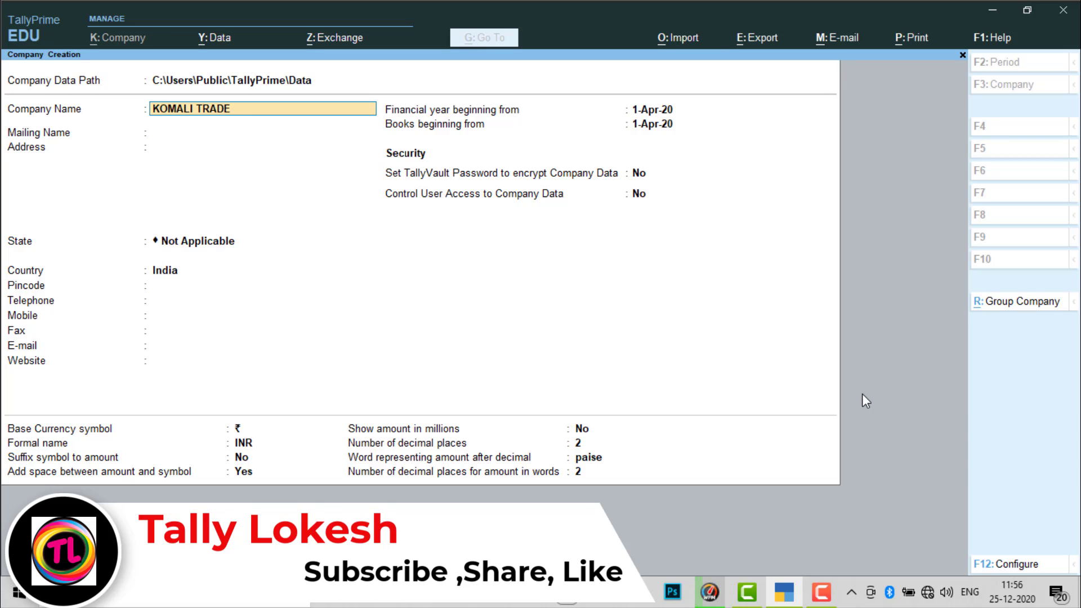
pyautogui.write('RS')
pyautogui.press('Return')
pyautogui.press('Return')
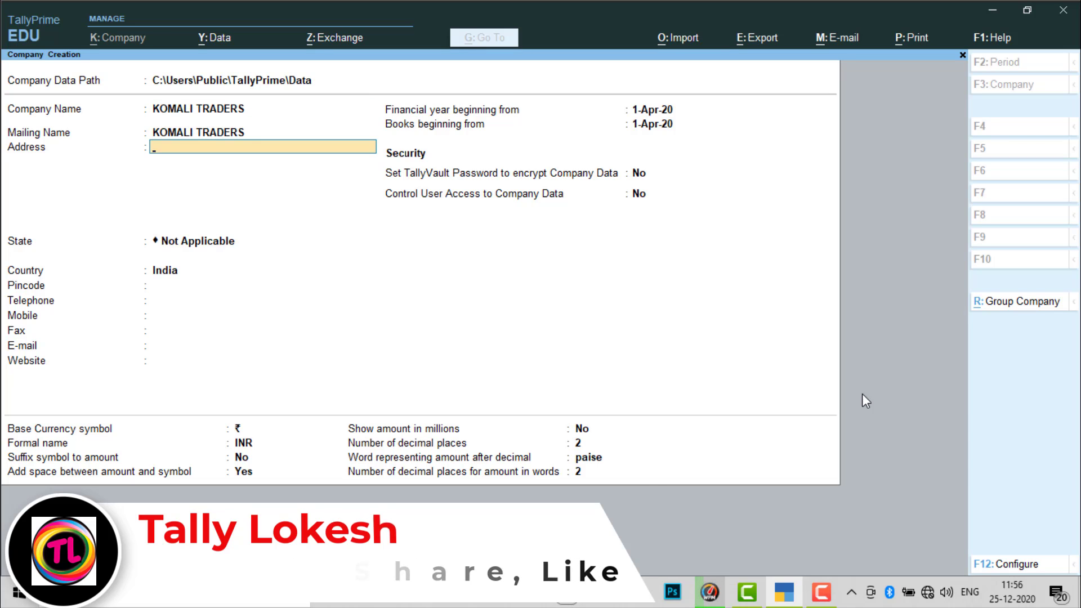
# Leave the company address blank and set the state to Andhra Pradesh.
pyautogui.press('Return')
pyautogui.press('Down')
pyautogui.press('Down')
pyautogui.press('Return')
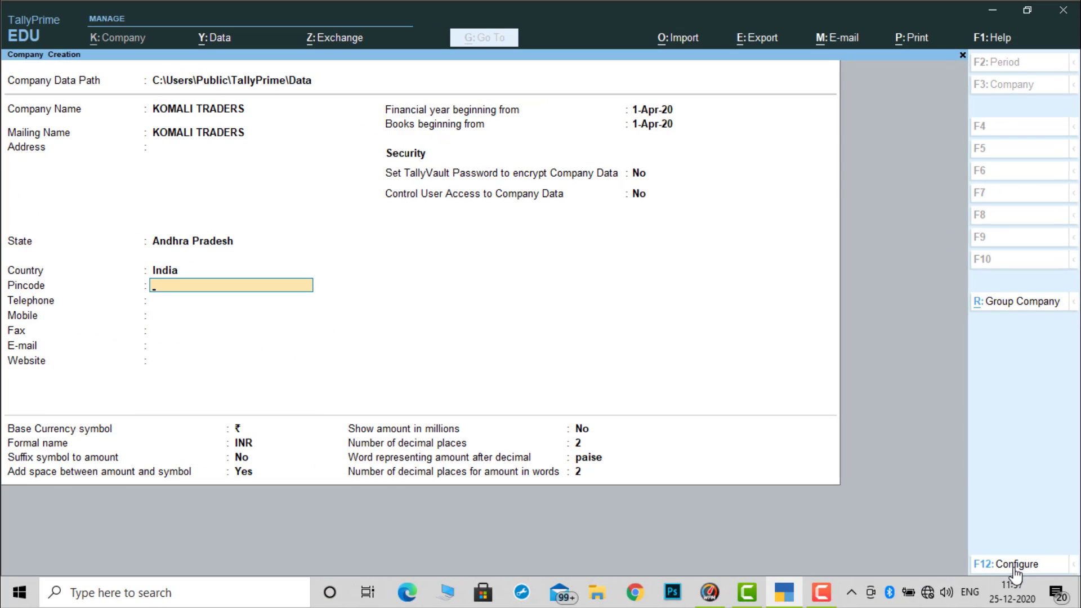
# Turn off contact details, TallyVault password, user access control and additional base currency details in the company creation configuration.
pyautogui.click(1015, 565)
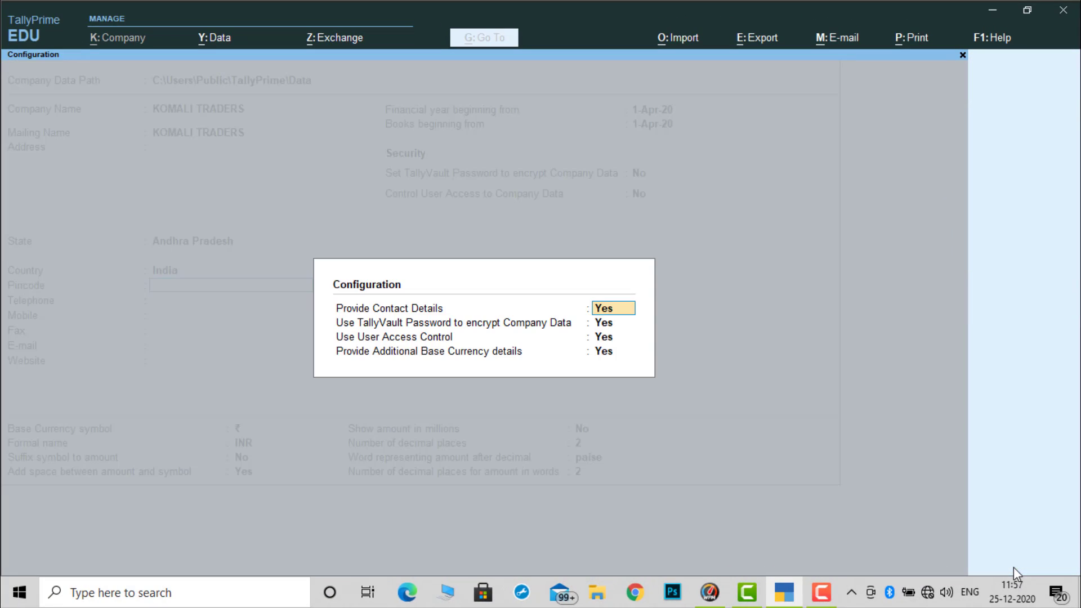
pyautogui.write('N')
pyautogui.press('Return')
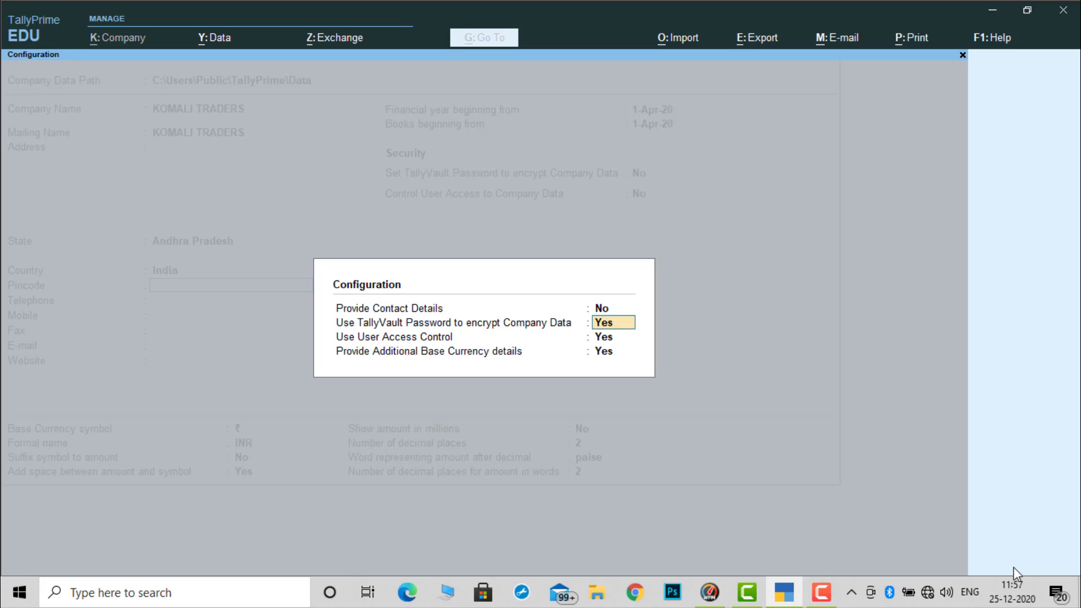
pyautogui.write('N')
pyautogui.press('Return')
pyautogui.write('N')
pyautogui.press('Return')
pyautogui.write('N')
pyautogui.press('Return')
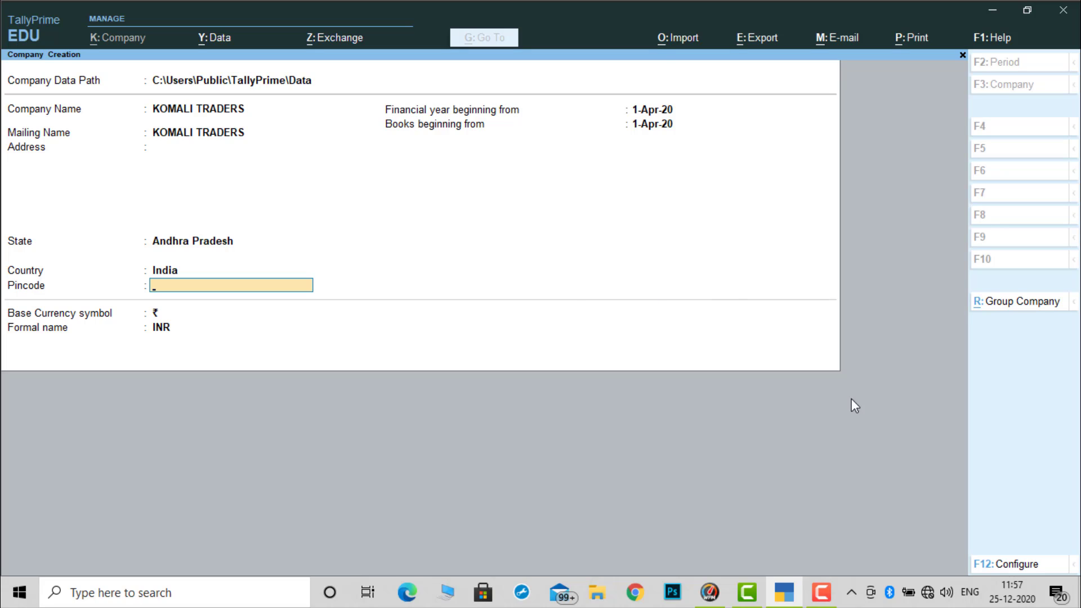
# Turn on contact details, TallyVault password, user access control and additional base currency details in the company creation configuration.
pyautogui.click(1023, 568)
pyautogui.write('Y')
pyautogui.press('Return')
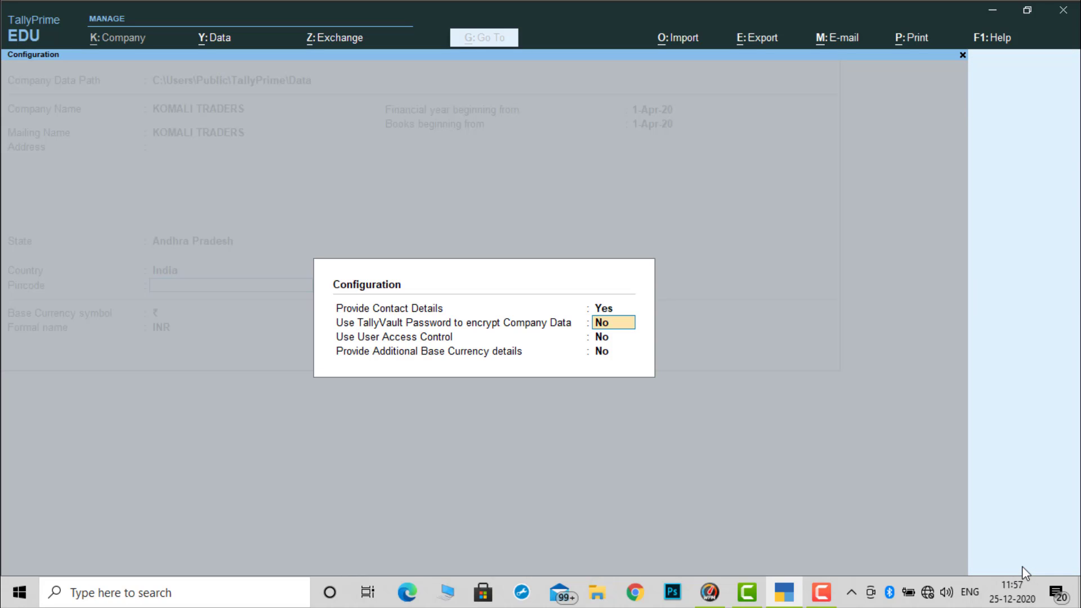
pyautogui.write('Y')
pyautogui.press('Return')
pyautogui.write('Y')
pyautogui.press('Return')
pyautogui.press('Return')
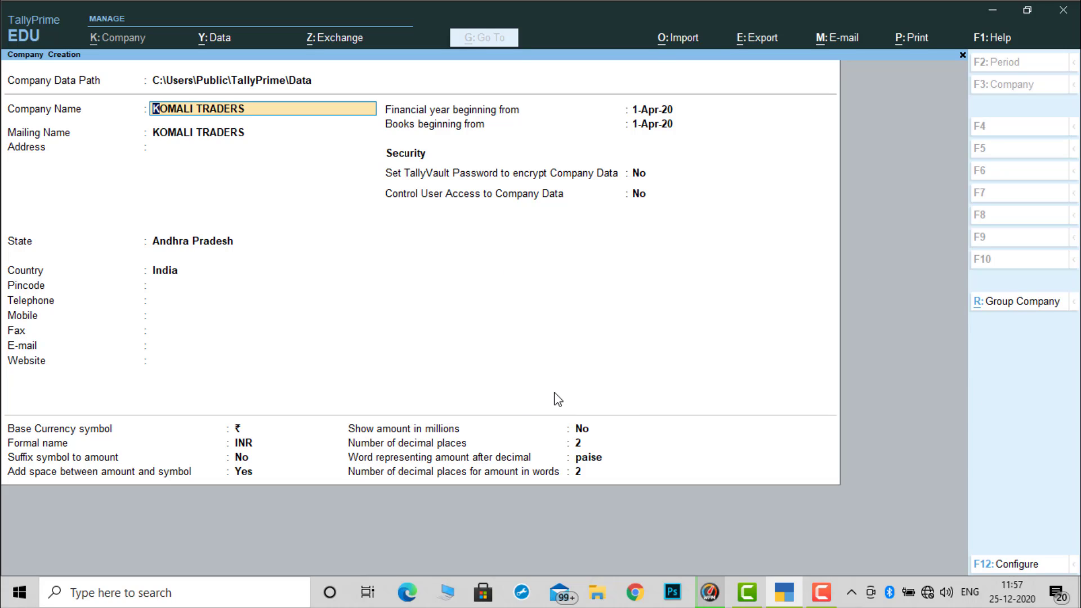
# Keep the other company, financial year, security and currency details as they are and accept the creation of the company.
pyautogui.press('Return')
pyautogui.press('Return')
pyautogui.press('Return')
pyautogui.press('Return')
pyautogui.press('Return')
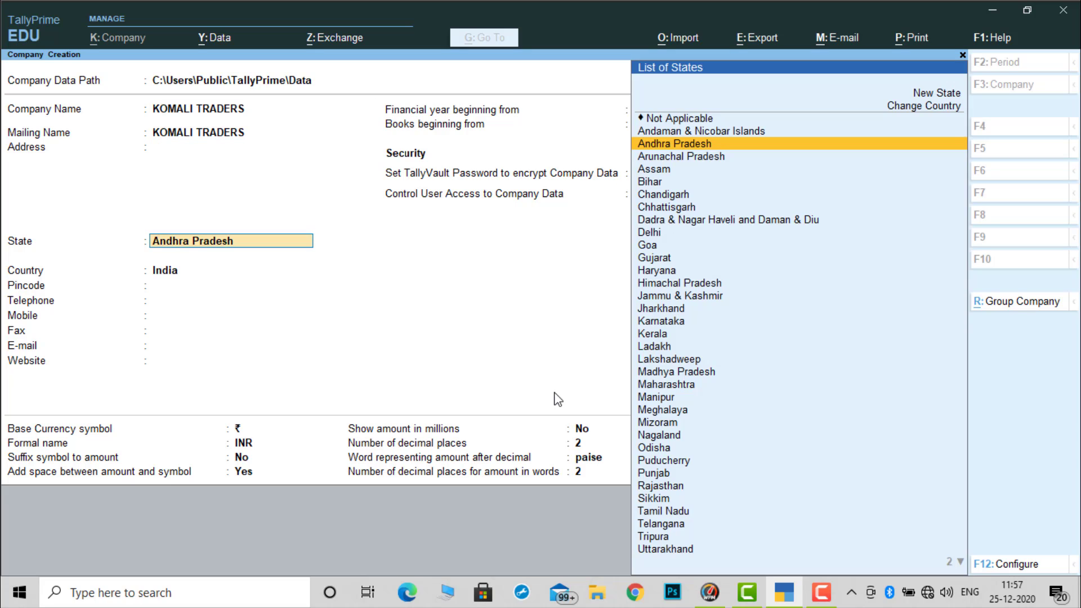
pyautogui.press('Return')
pyautogui.press('Return')
pyautogui.press('Return')
pyautogui.press('Return')
pyautogui.press('Return')
pyautogui.press('Return')
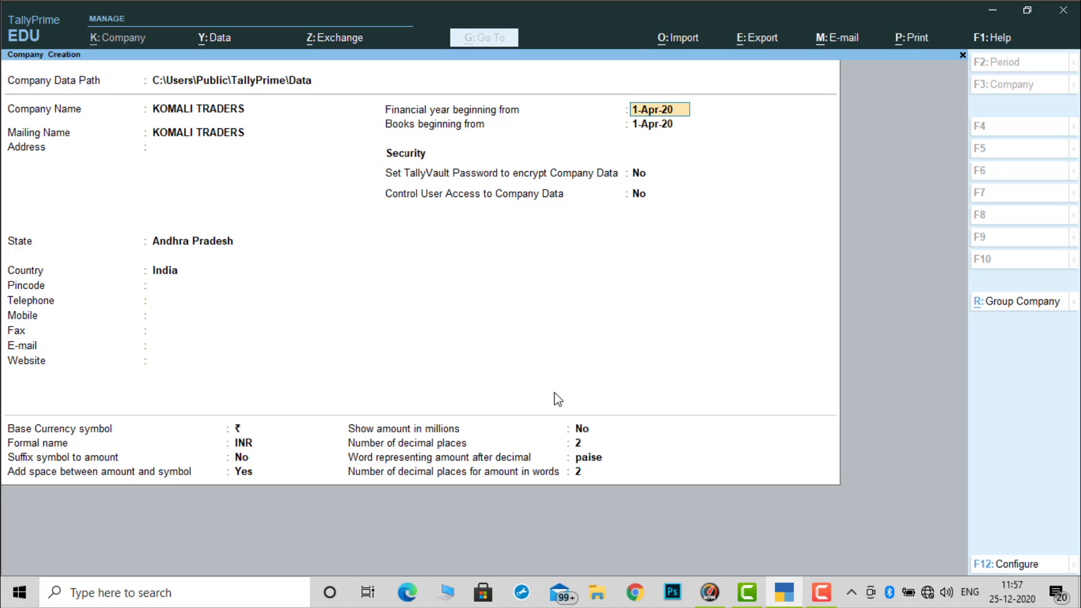
pyautogui.press('Return')
pyautogui.press('Return')
pyautogui.press('Return')
pyautogui.press('Return')
pyautogui.press('Return')
pyautogui.press('Return')
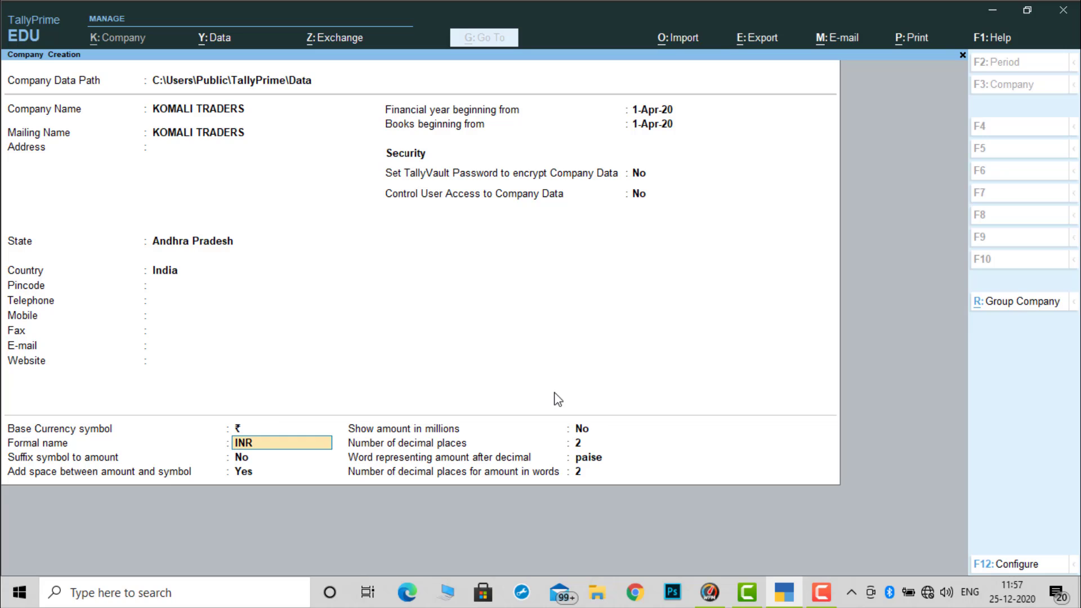
pyautogui.press('Return')
pyautogui.press('Return')
pyautogui.press('Return')
pyautogui.press('Return')
pyautogui.press('Return')
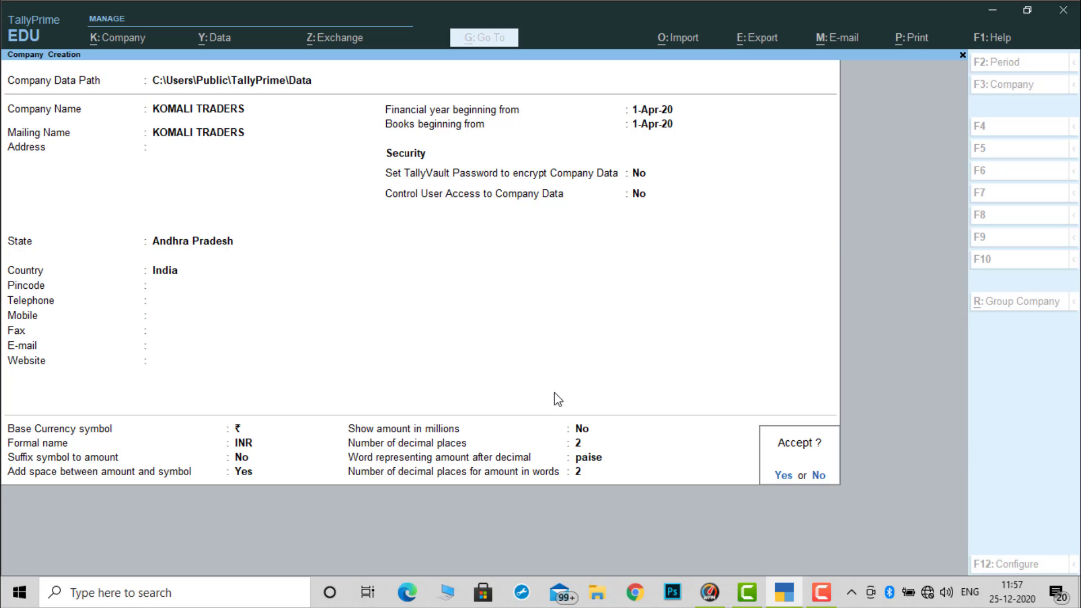
pyautogui.press('Return')
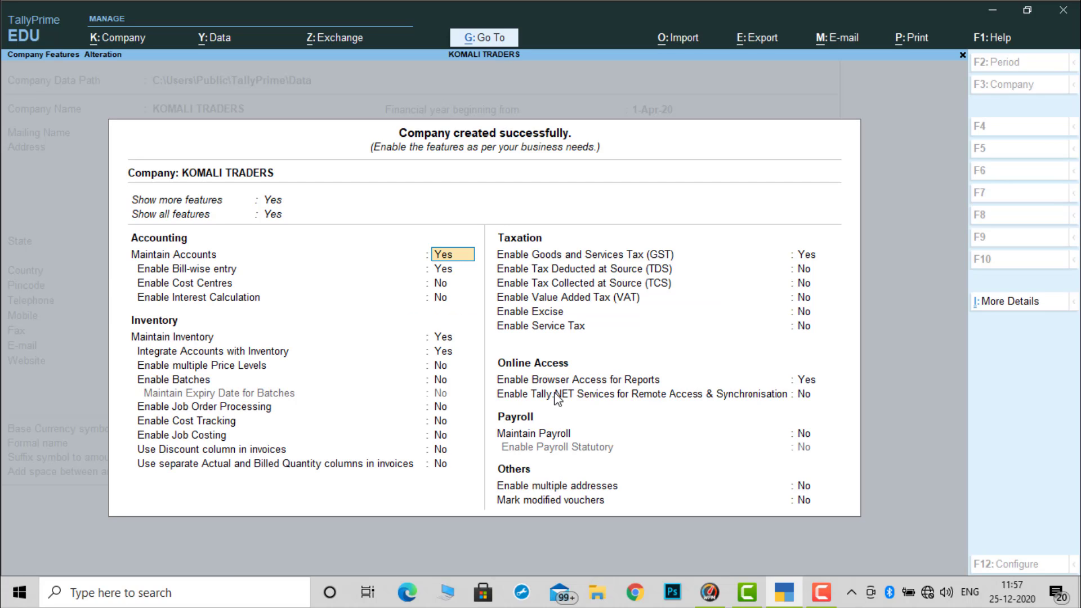
# Disable bill-wise entry and keep the other accounting and inventory features as they are.
pyautogui.press('Return')
pyautogui.write('n')
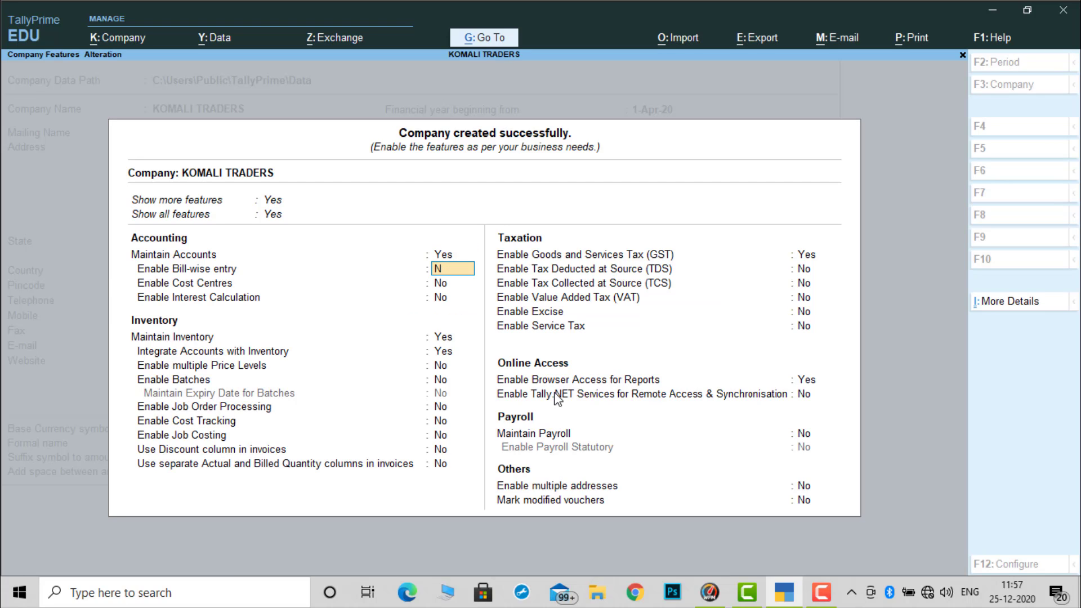
pyautogui.press('Return')
pyautogui.press('Return')
pyautogui.press('Return')
pyautogui.press('Return')
pyautogui.press('Return')
pyautogui.press('Return')
pyautogui.press('Return')
pyautogui.press('Return')
pyautogui.press('Return')
pyautogui.press('Return')
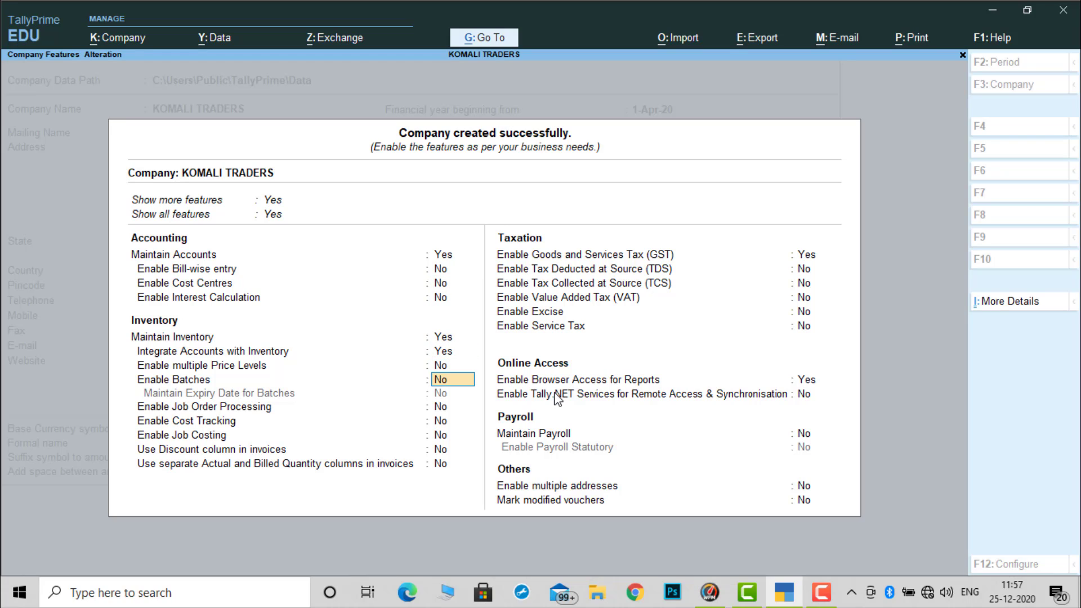
pyautogui.press('Return')
pyautogui.press('Return')
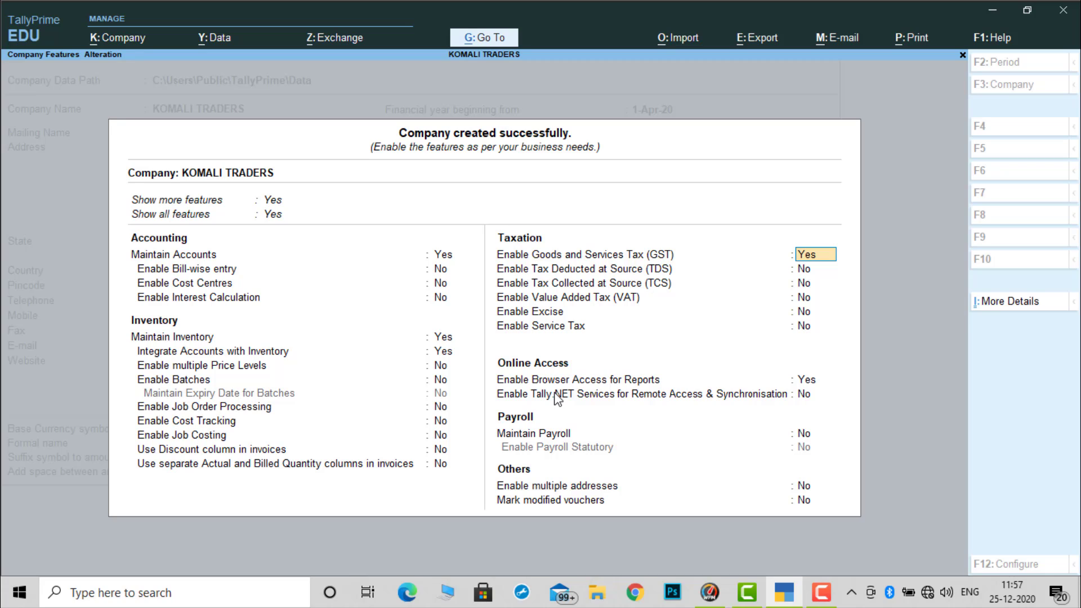
# Disable Goods and Services Tax (GST) and keep the other taxation features as they are.
pyautogui.write('n')
pyautogui.press('Return')
pyautogui.press('Return')
pyautogui.press('Return')
pyautogui.press('Return')
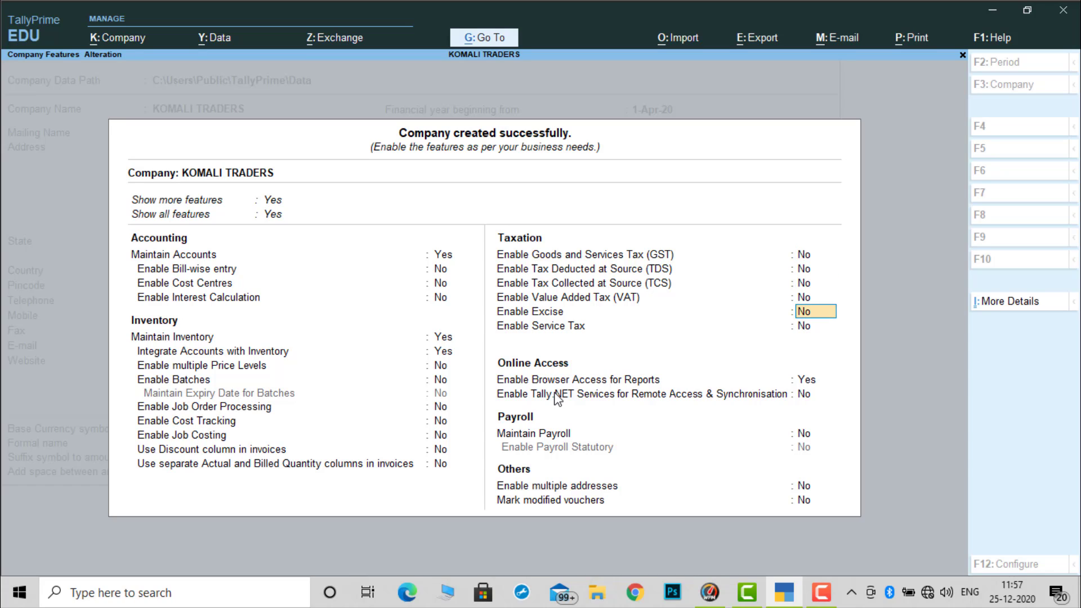
pyautogui.press('Return')
pyautogui.press('Return')
pyautogui.press('Return')
# Disable browser access for reports and accept the company features.
pyautogui.press('Up')
pyautogui.write('n')
pyautogui.press('Return')
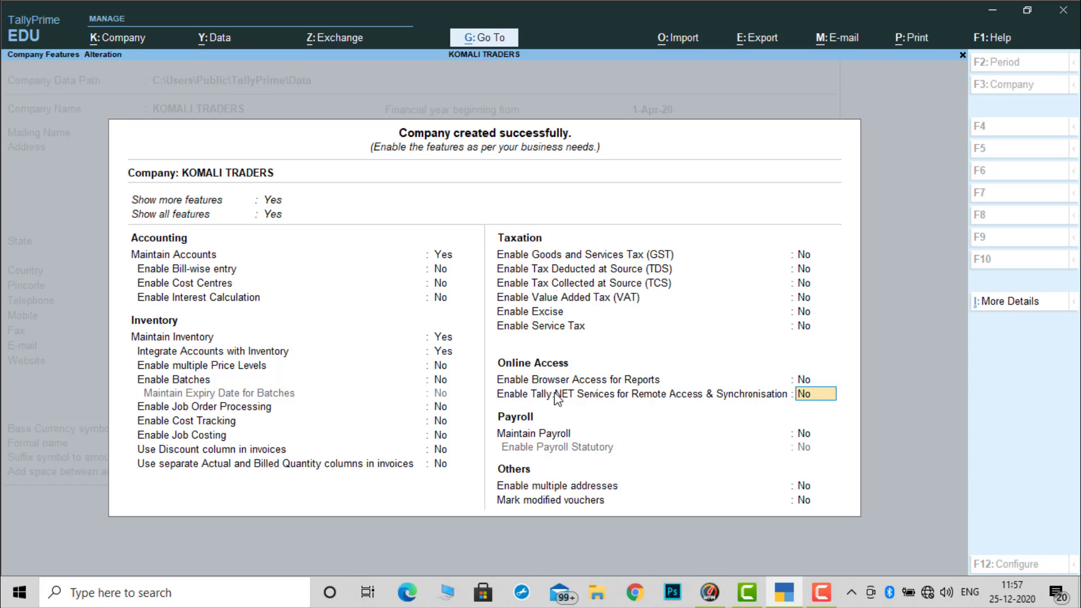
pyautogui.press('Return')
pyautogui.press('Return')
pyautogui.press('Return')
pyautogui.press('Return')
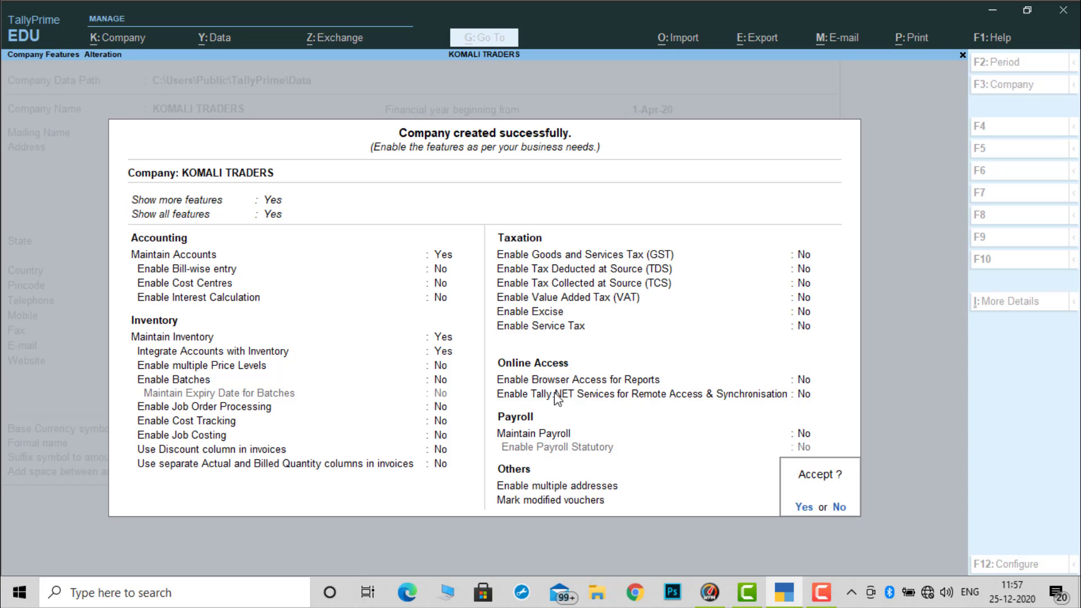
pyautogui.press('y')
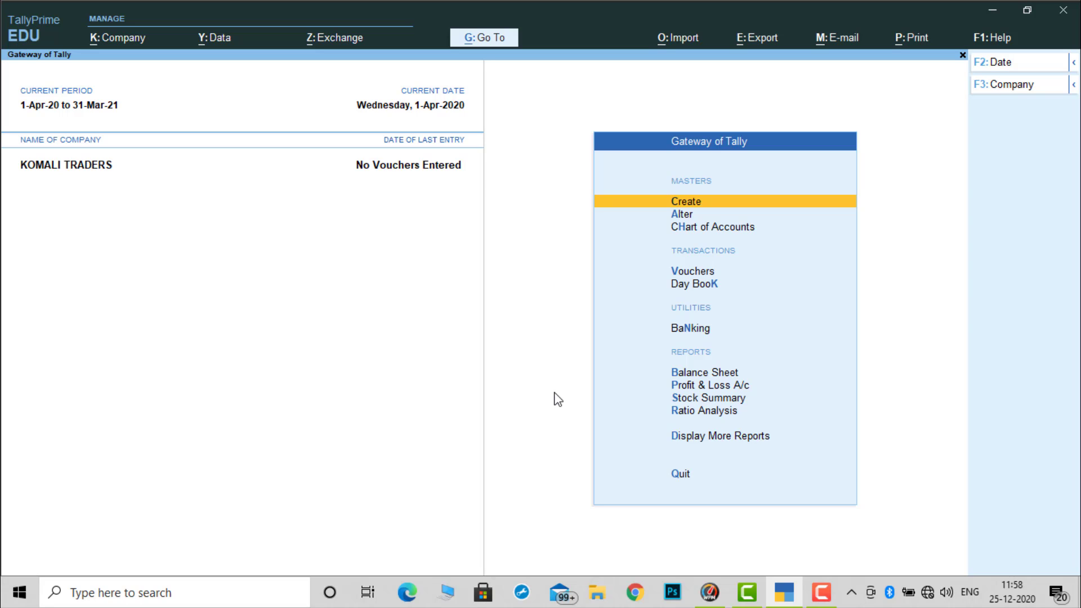
# Start a new ledger named PURCHASE under the Purchase Accounts group.
pyautogui.press('Return')
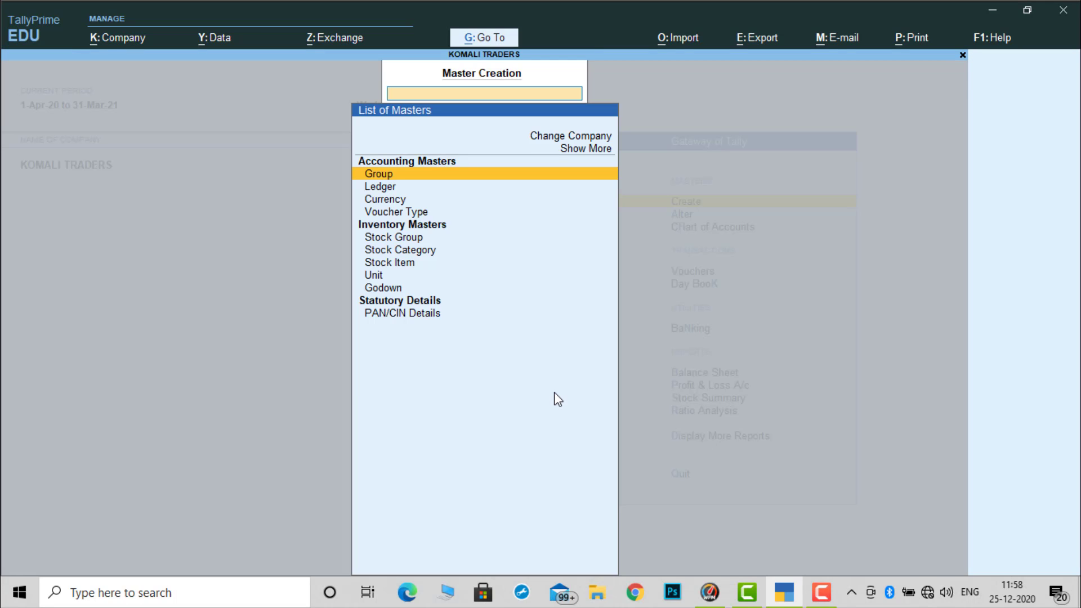
pyautogui.press('Down')
pyautogui.press('Return')
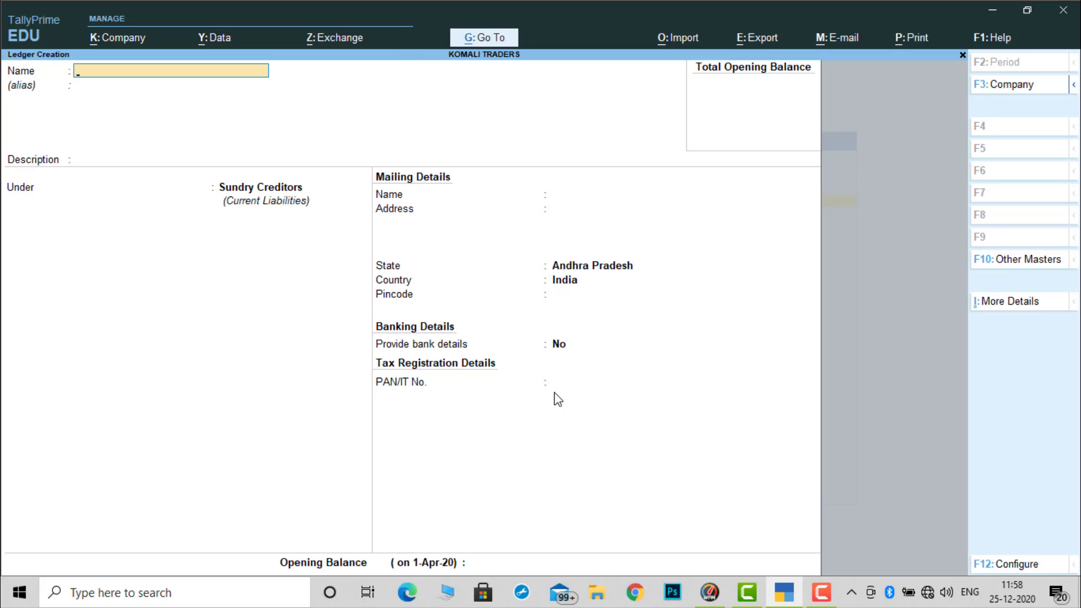
pyautogui.write('PURCHASE')
pyautogui.press('Return')
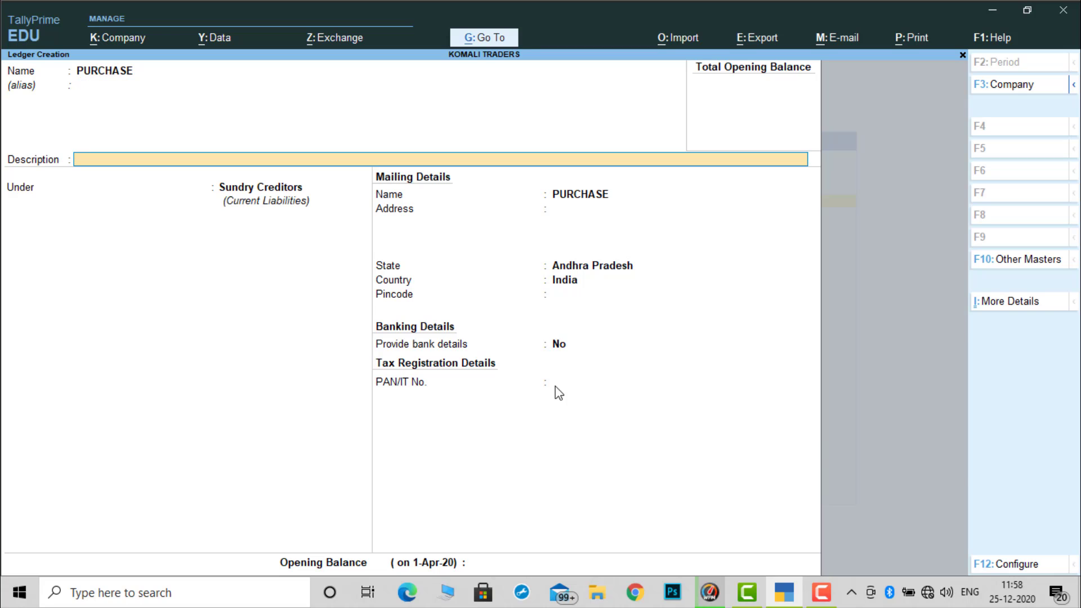
pyautogui.press('Return')
pyautogui.write('PUR')
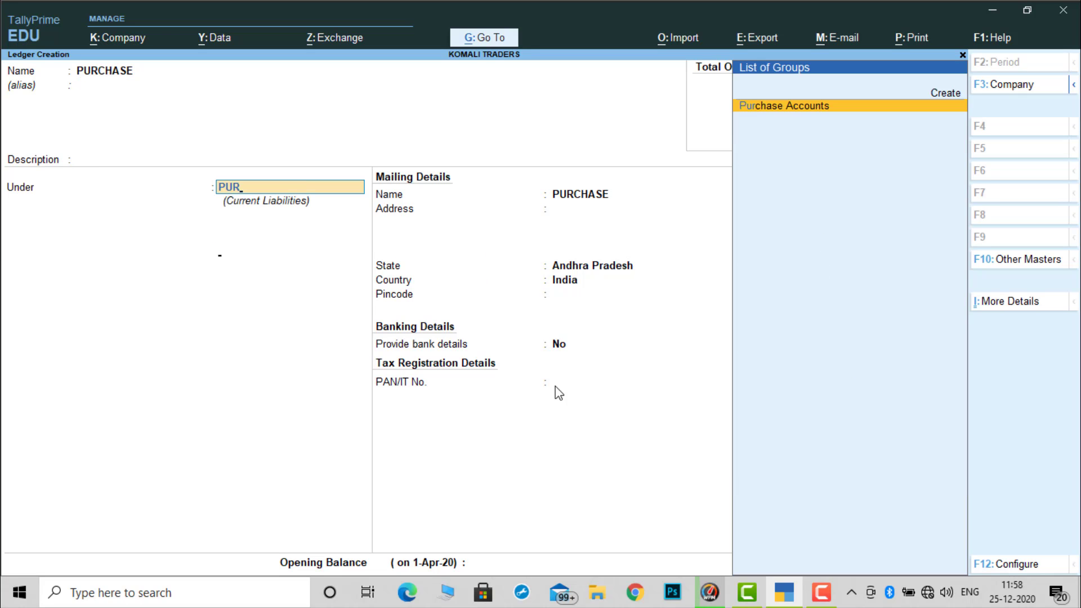
pyautogui.press('Return')
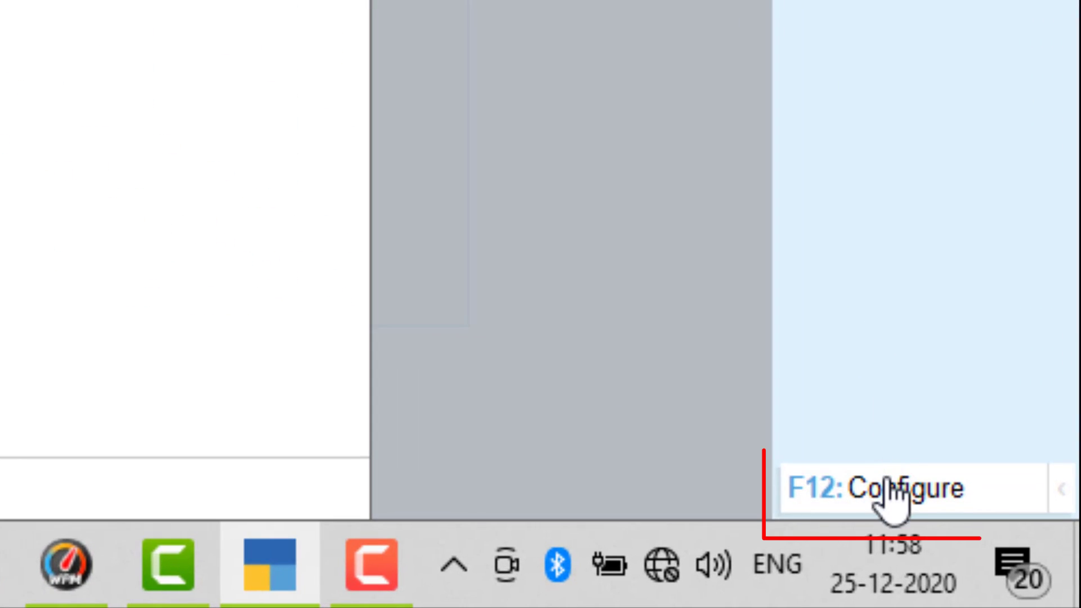
# Turn off aliases for the name and descriptions for ledgers in the ledger configuration.
pyautogui.click(888, 490)
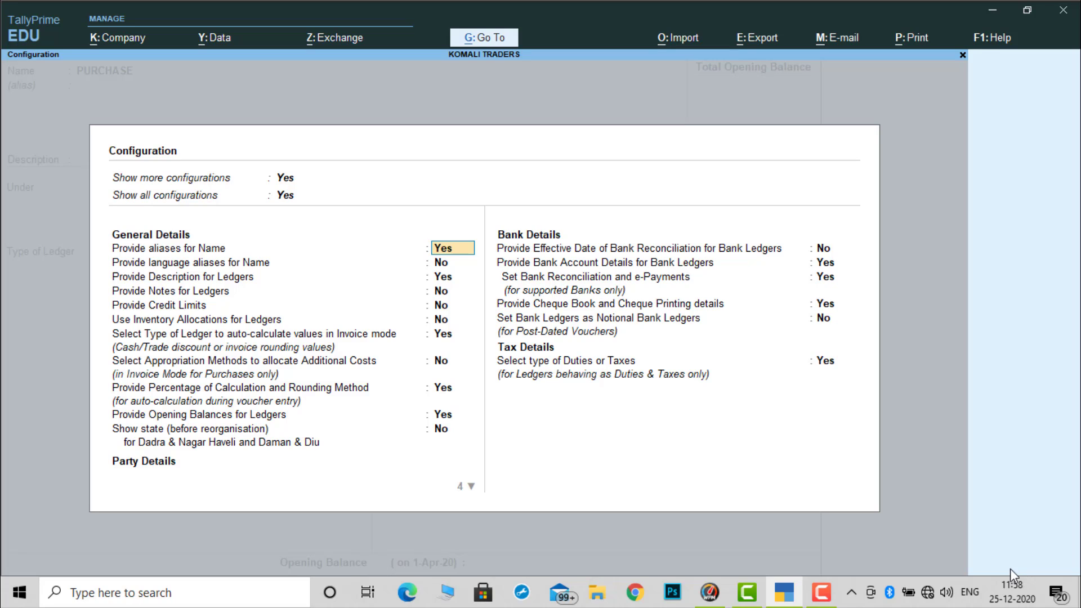
pyautogui.hotkey('ctrl', 'a')
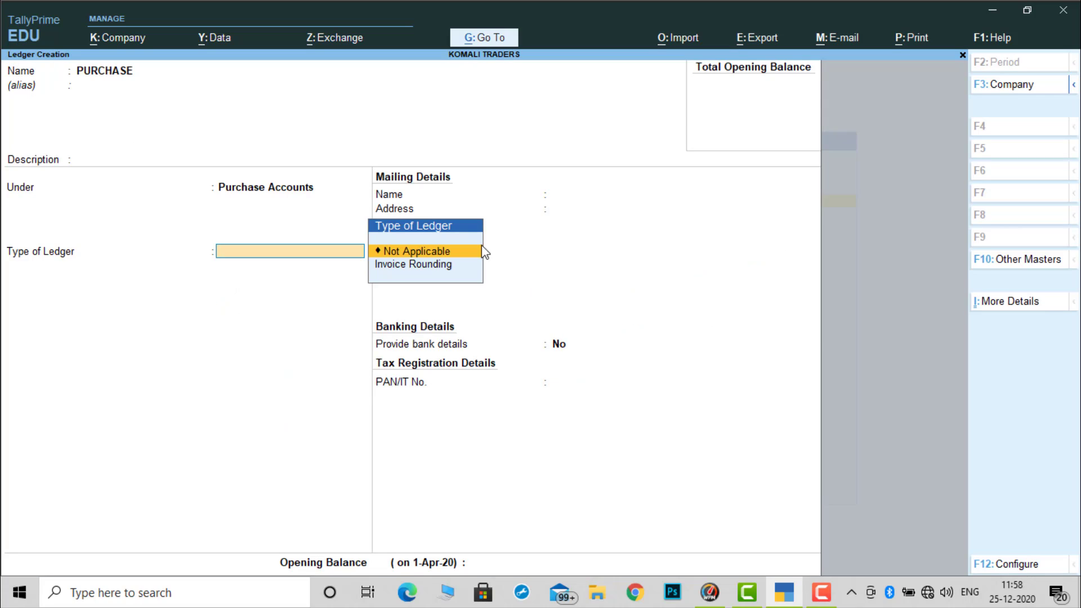
pyautogui.click(1025, 571)
pyautogui.write('N')
pyautogui.press('Return')
pyautogui.press('Return')
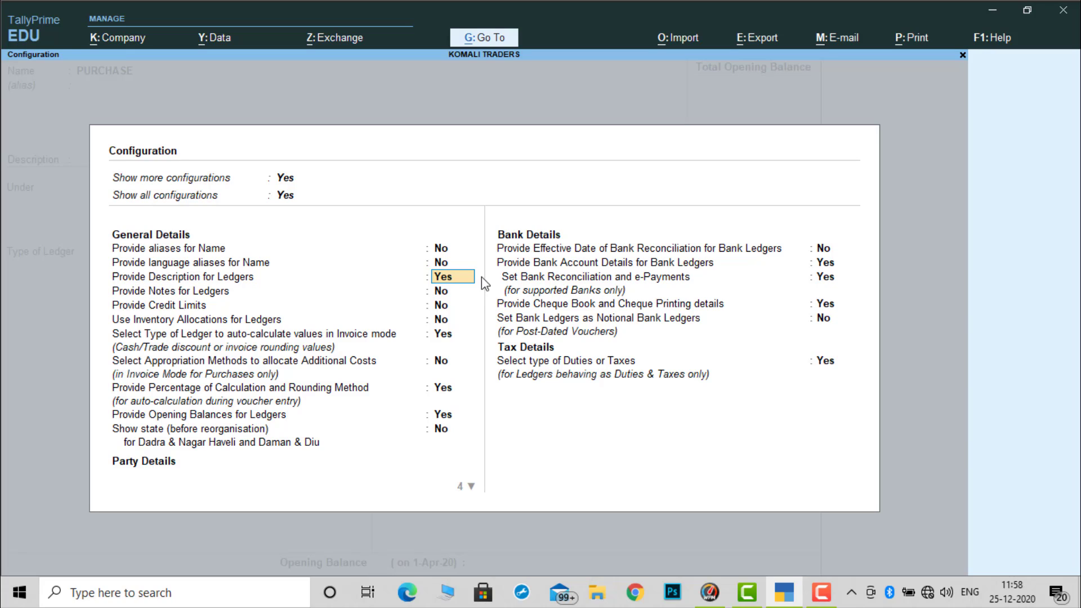
pyautogui.write('N')
pyautogui.press('Return')
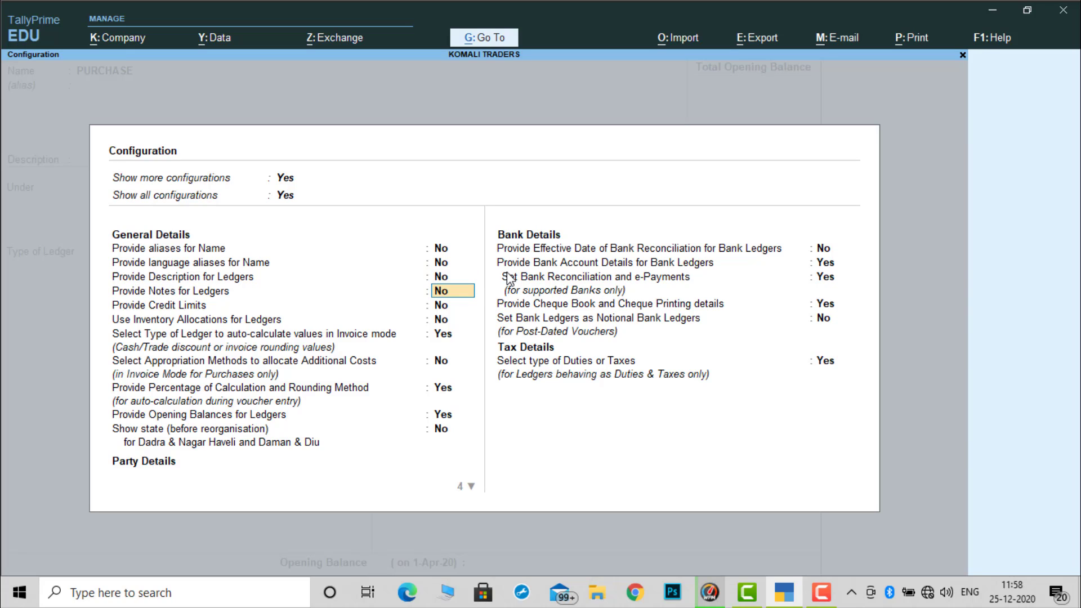
# Turn off opening balances for ledgers and return to the PURCHASE ledger.
pyautogui.press('Return')
pyautogui.press('Return')
pyautogui.press('Return')
pyautogui.press('Return')
pyautogui.press('Return')
pyautogui.press('Return')
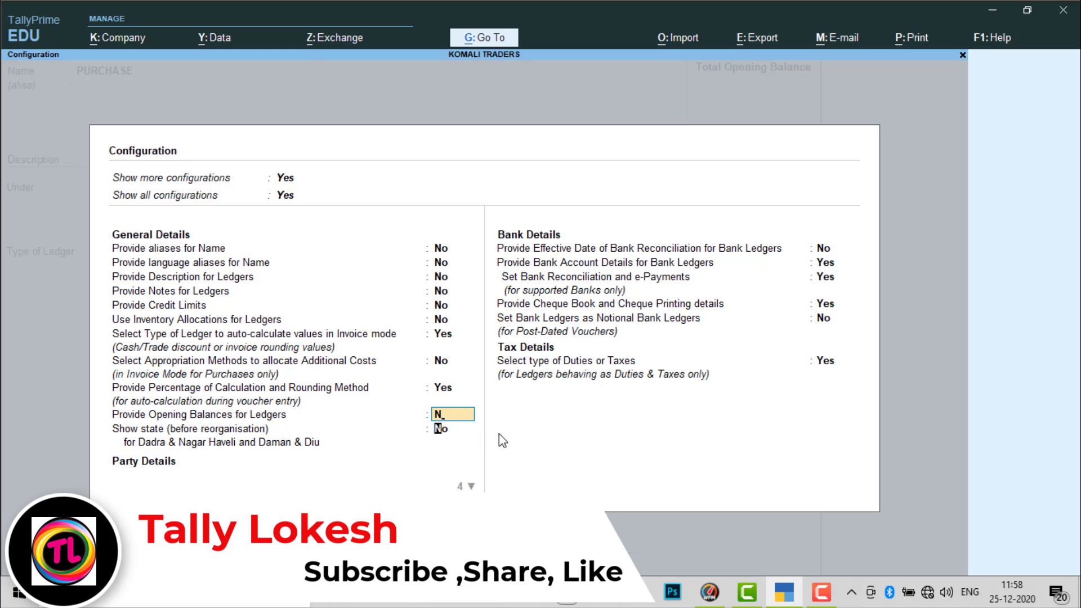
pyautogui.press('Return')
pyautogui.press('Return')
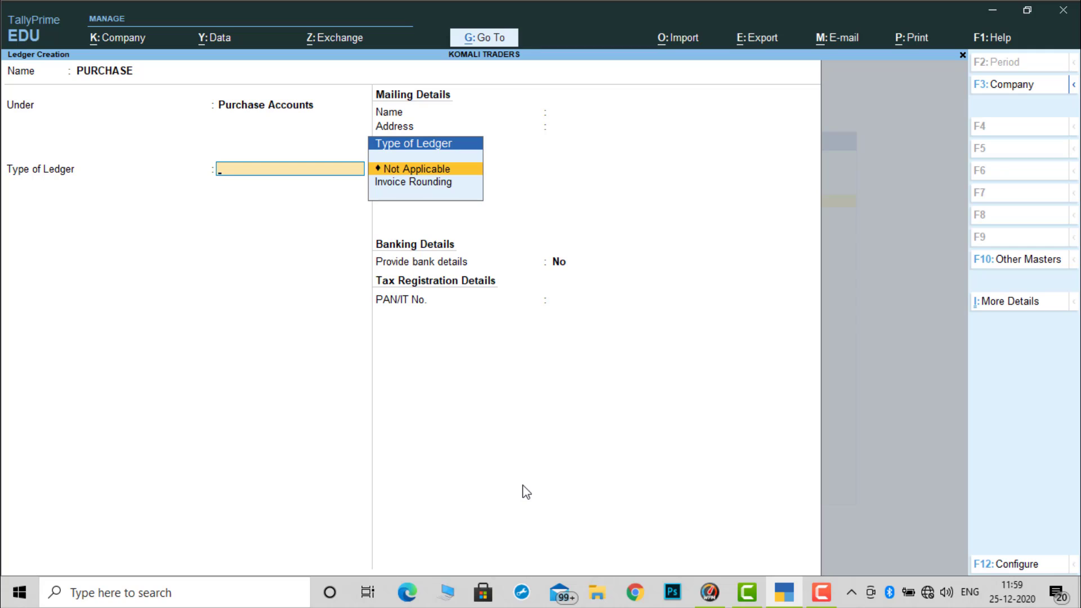
# Turn on aliases for the name and descriptions for ledgers in the ledger configuration.
pyautogui.click(1022, 565)
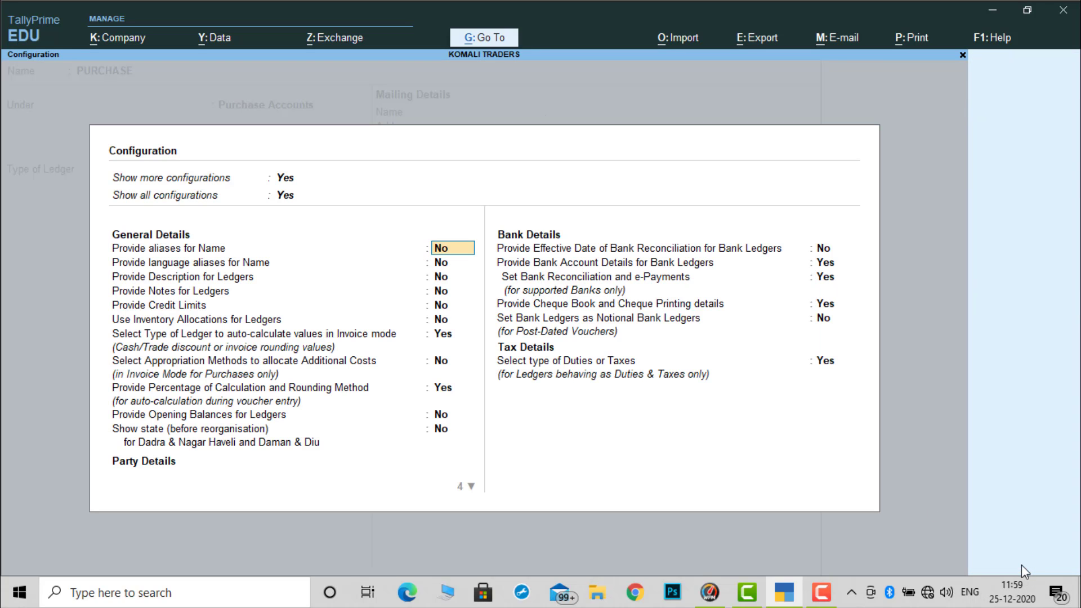
pyautogui.write('y')
pyautogui.press('Return')
pyautogui.press('Return')
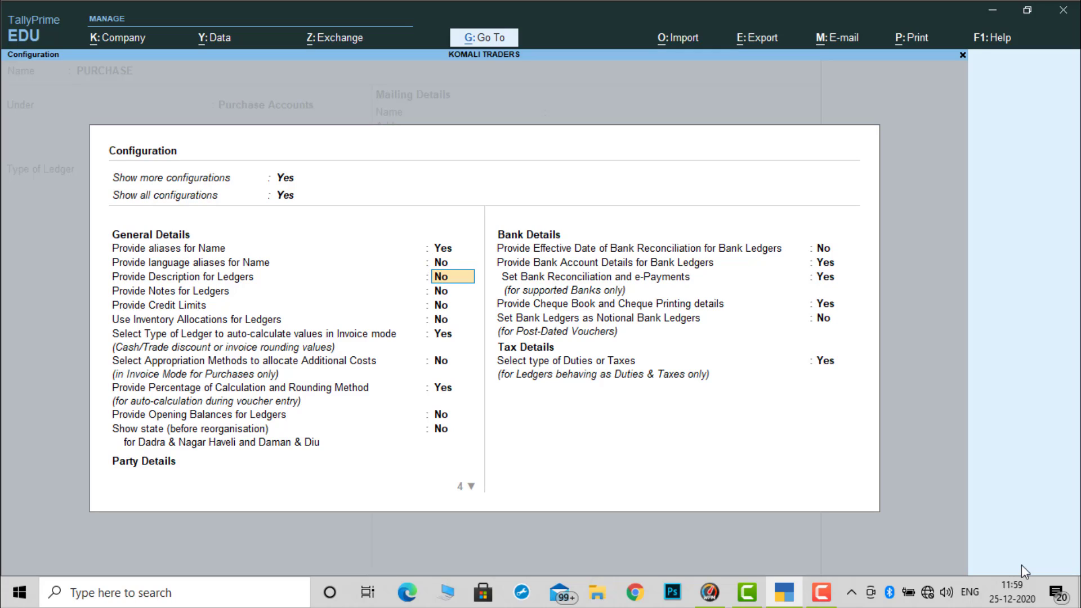
pyautogui.write('y')
pyautogui.press('Return')
# Turn on opening balances for ledgers and return to the PURCHASE ledger.
pyautogui.press('Return')
pyautogui.press('Return')
pyautogui.press('Return')
pyautogui.press('Return')
pyautogui.press('Return')
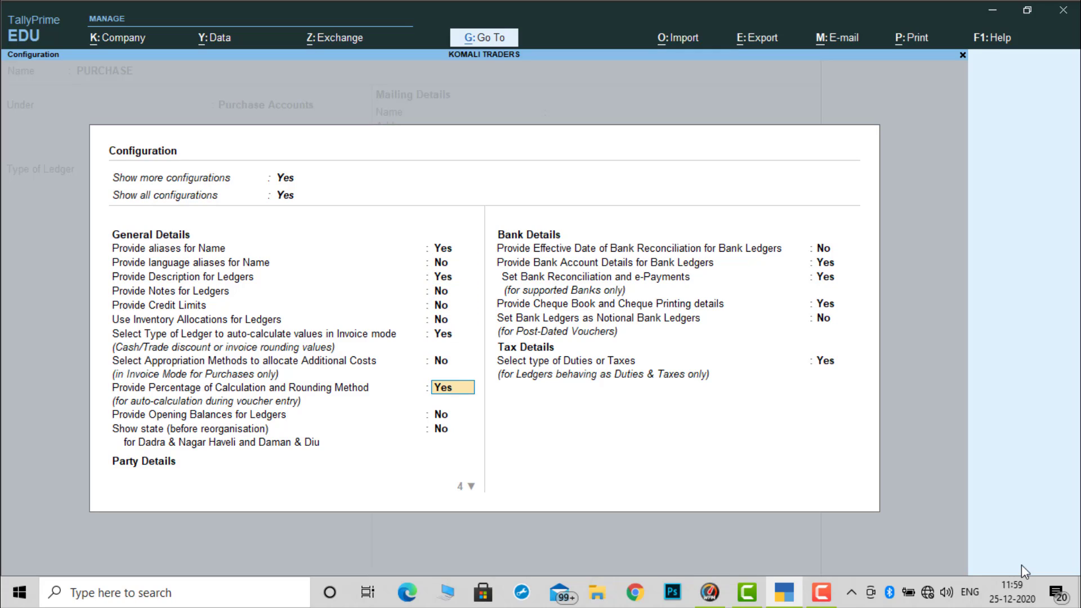
pyautogui.press('Return')
pyautogui.write('y')
pyautogui.press('Return')
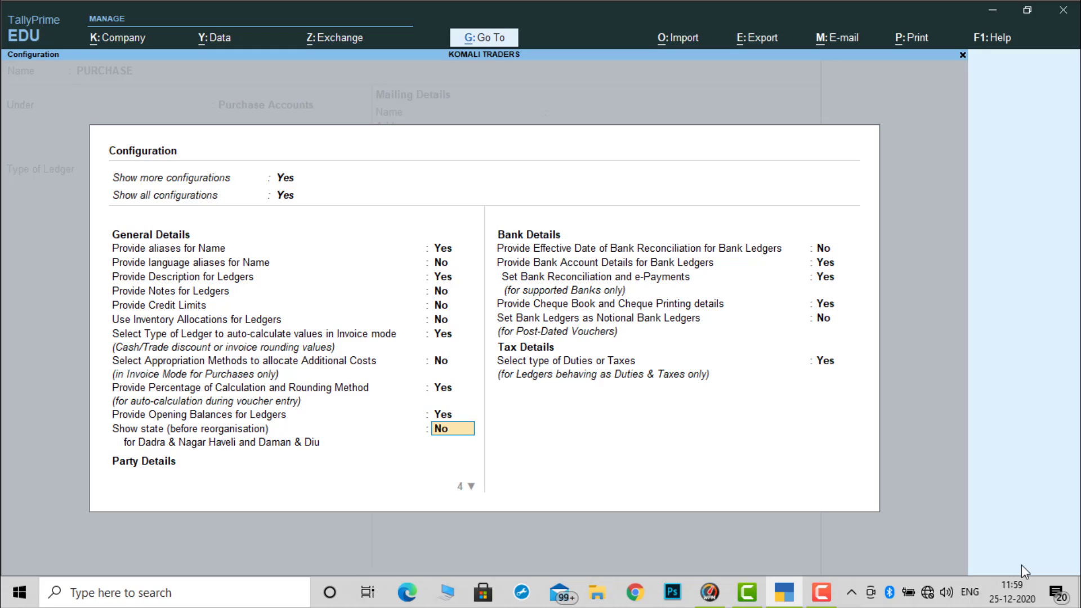
pyautogui.press('Return')
pyautogui.press('Return')
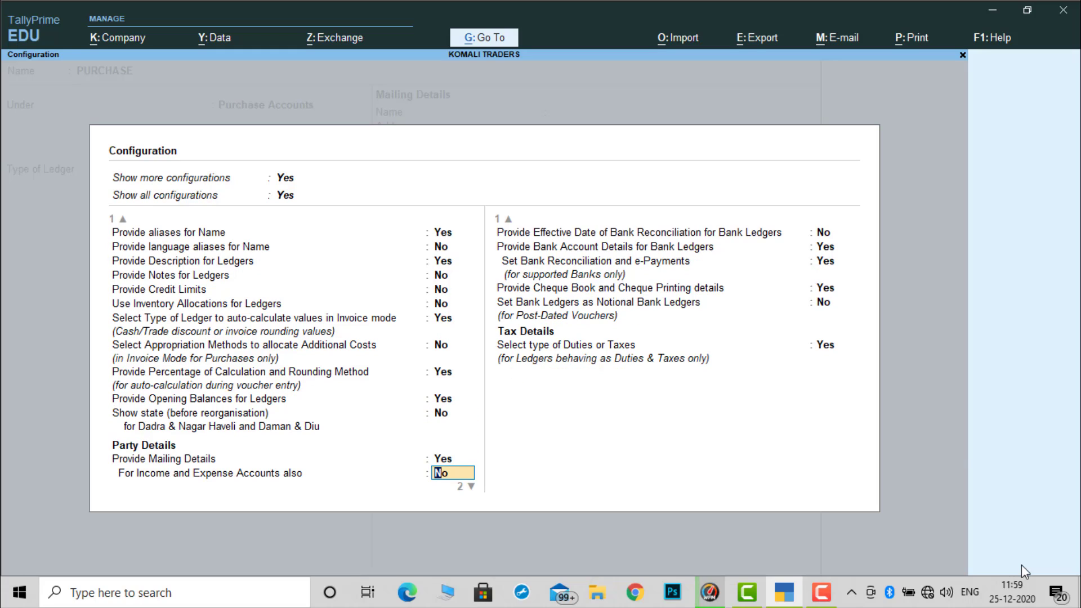
pyautogui.press('Return')
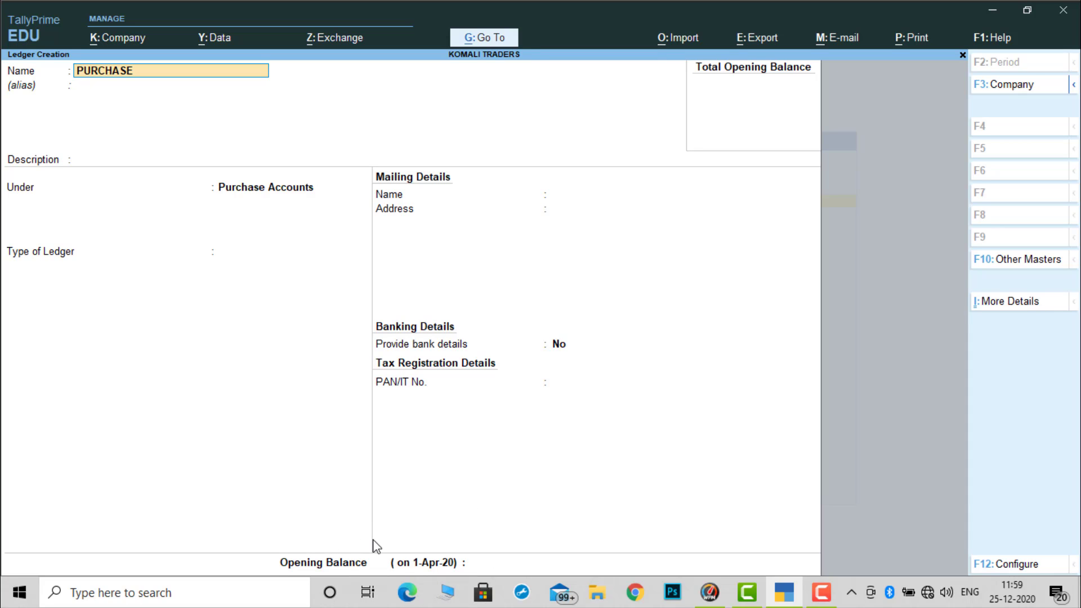
# Set the PURCHASE ledger's type to Not Applicable, leave its opening balance empty and accept the ledger.
pyautogui.press('Return')
pyautogui.press('Return')
pyautogui.press('Return')
pyautogui.press('Return')
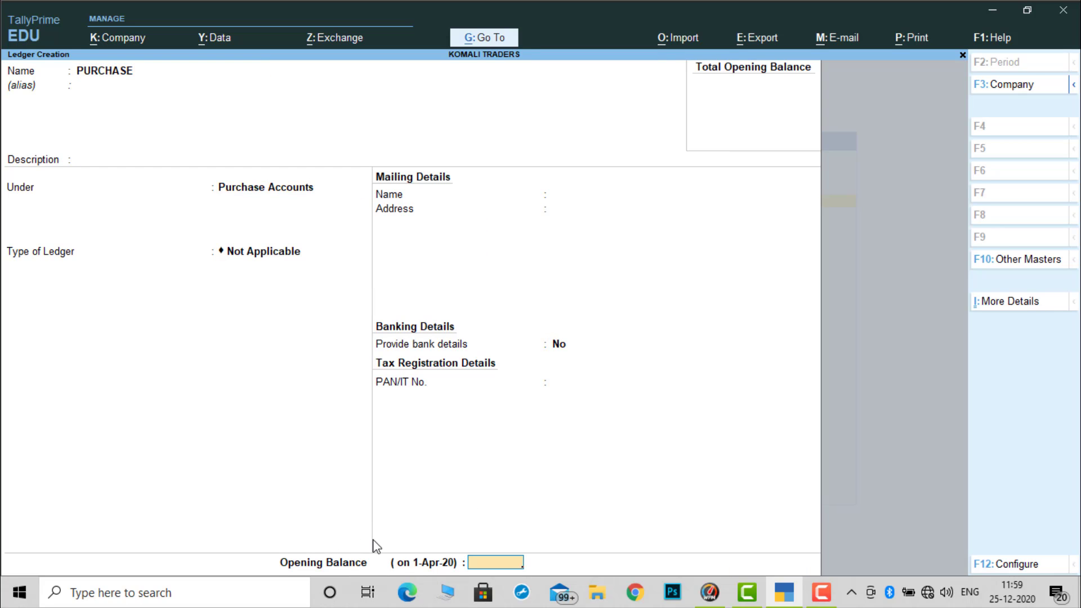
pyautogui.press('Return')
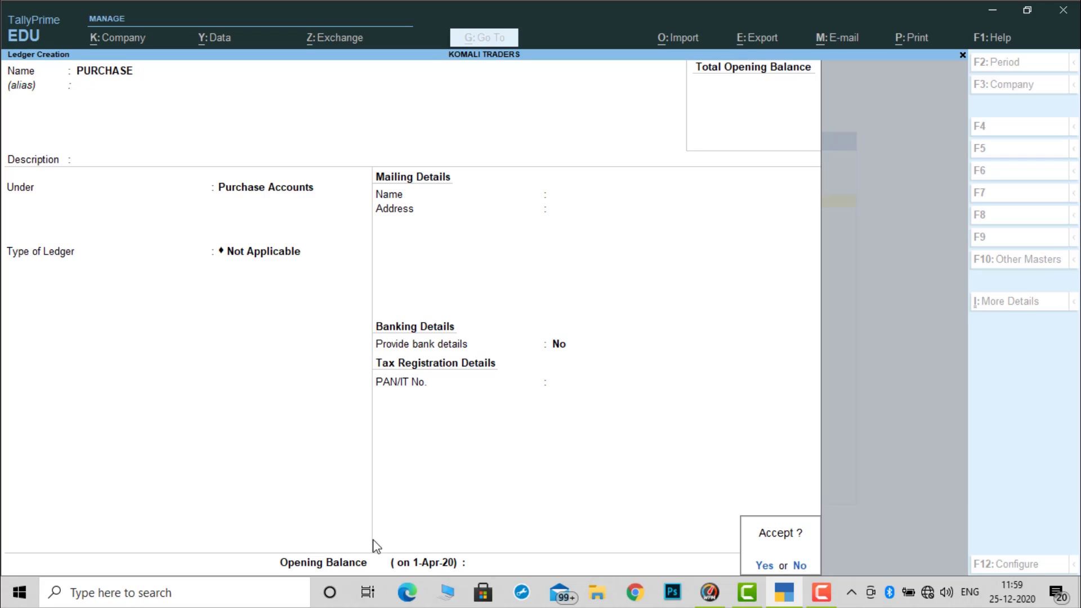
pyautogui.press('Return')
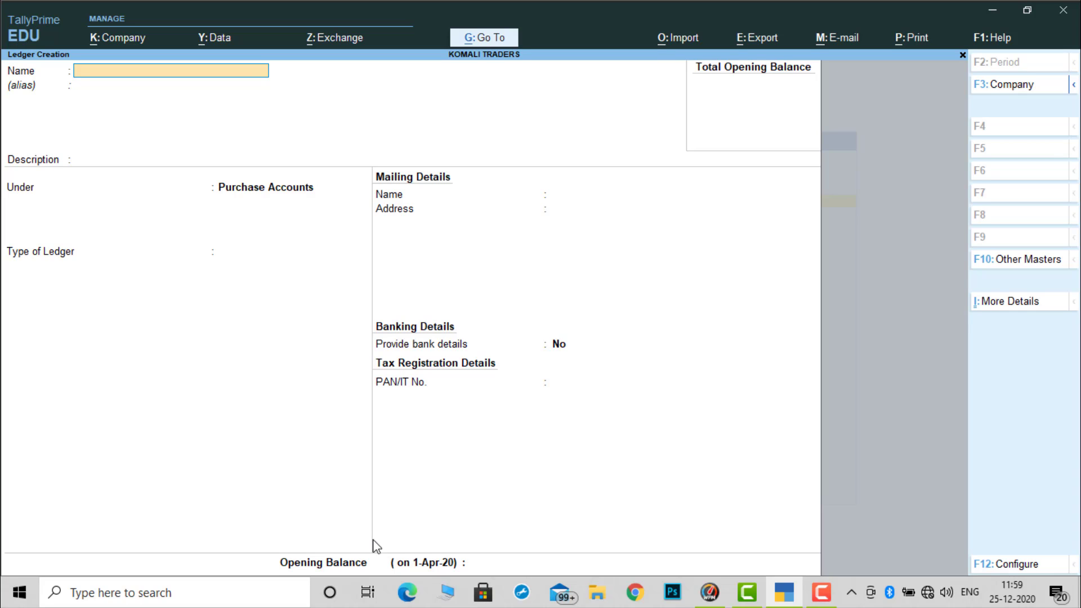
# Leave ledger creation and start creating a new unit of measure.
pyautogui.press('Escape')
pyautogui.press('Return')
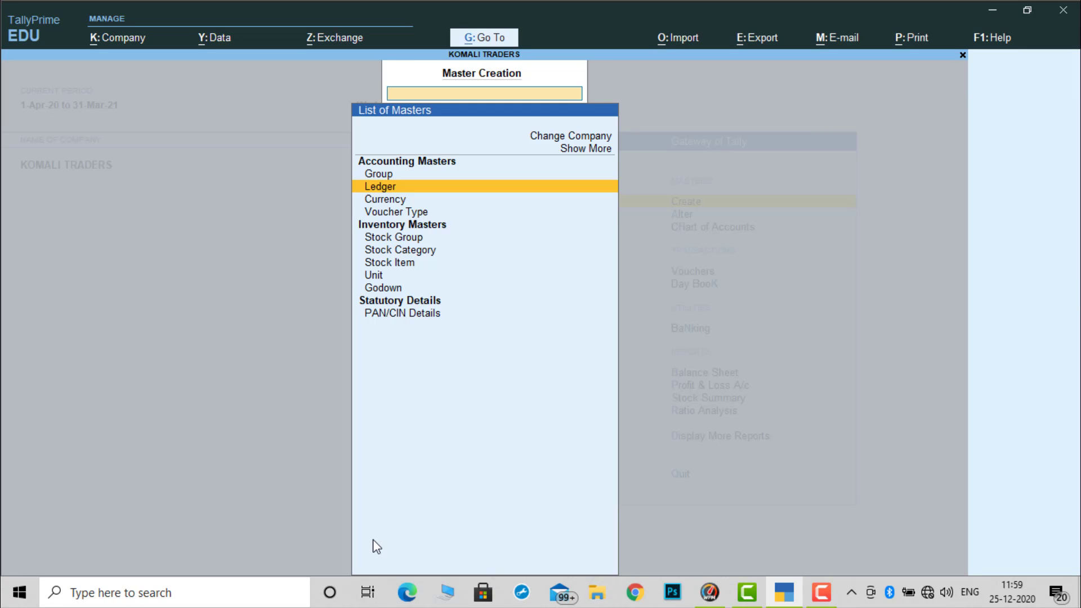
pyautogui.press('Down')
pyautogui.press('Down')
pyautogui.press('Down')
pyautogui.press('Down')
pyautogui.press('Down')
pyautogui.press('Down')
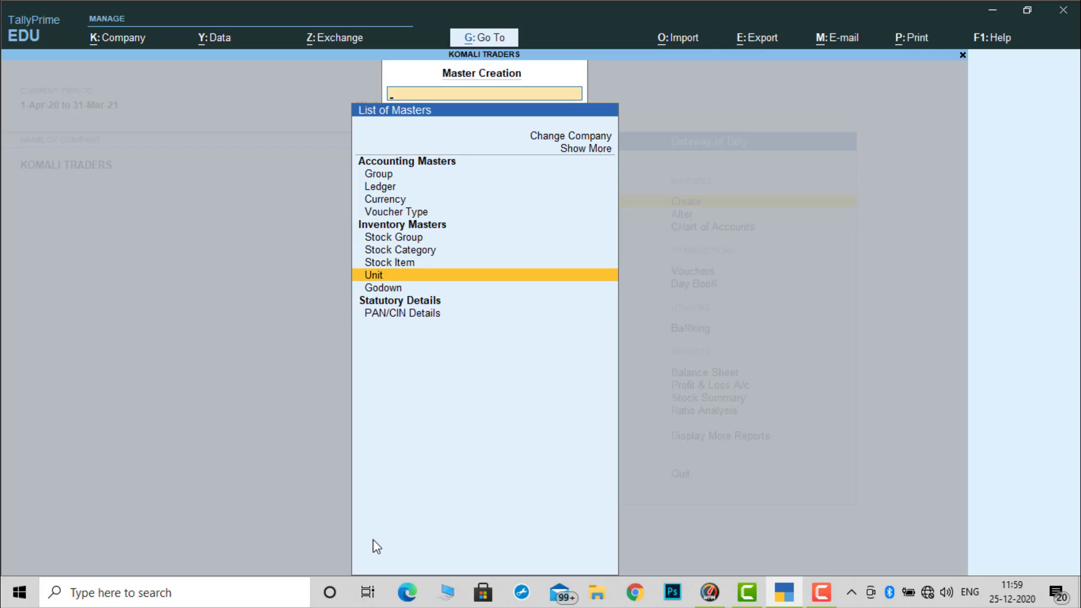
pyautogui.press('Return')
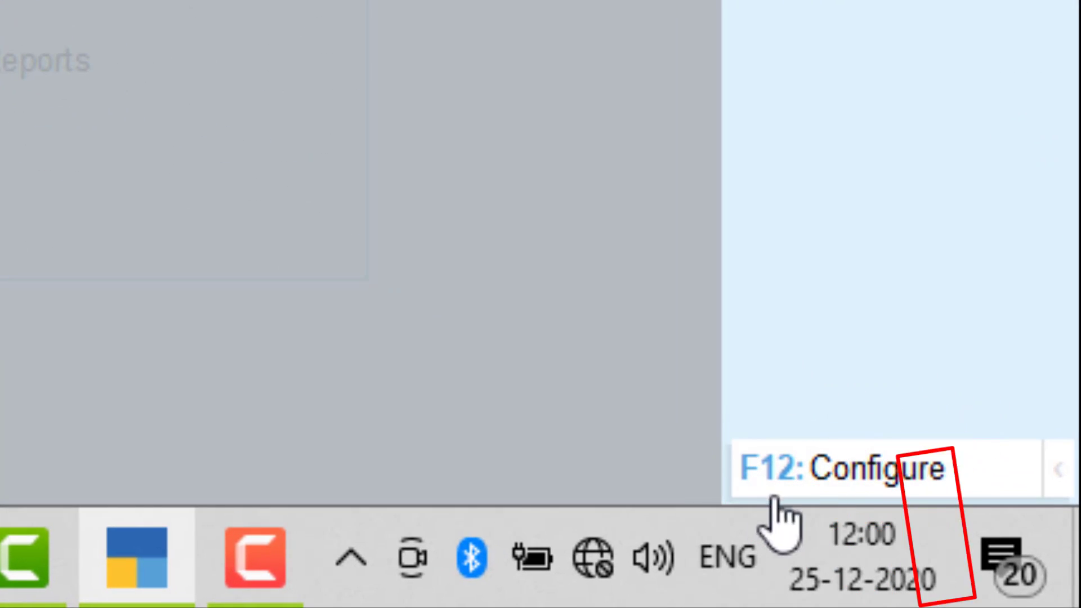
# Turn off the formal name and the number of decimal places in the unit configuration.
pyautogui.click(901, 473)
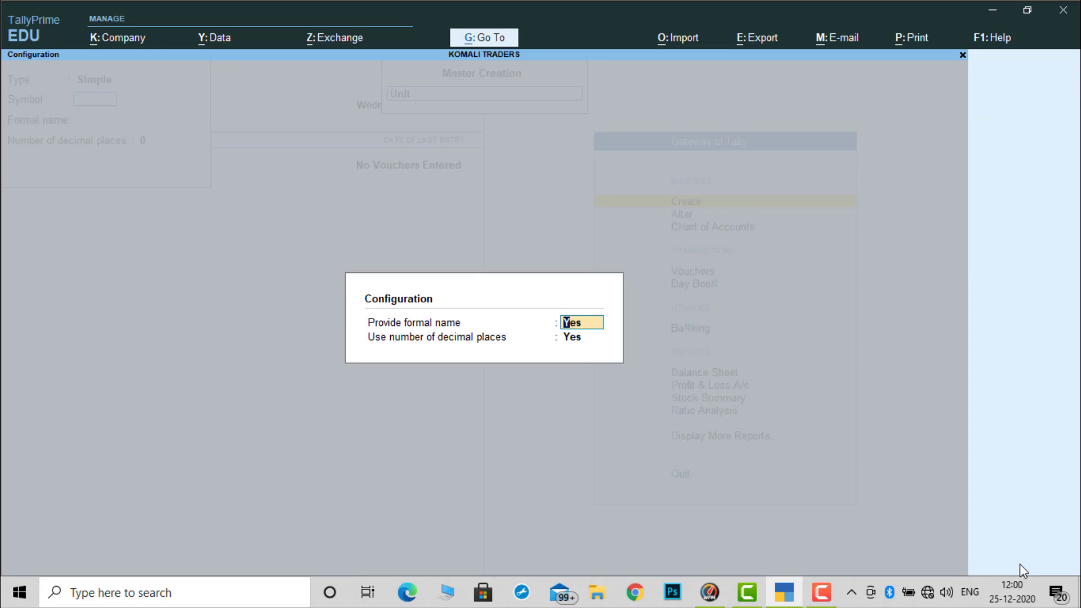
pyautogui.write('n')
pyautogui.press('Return')
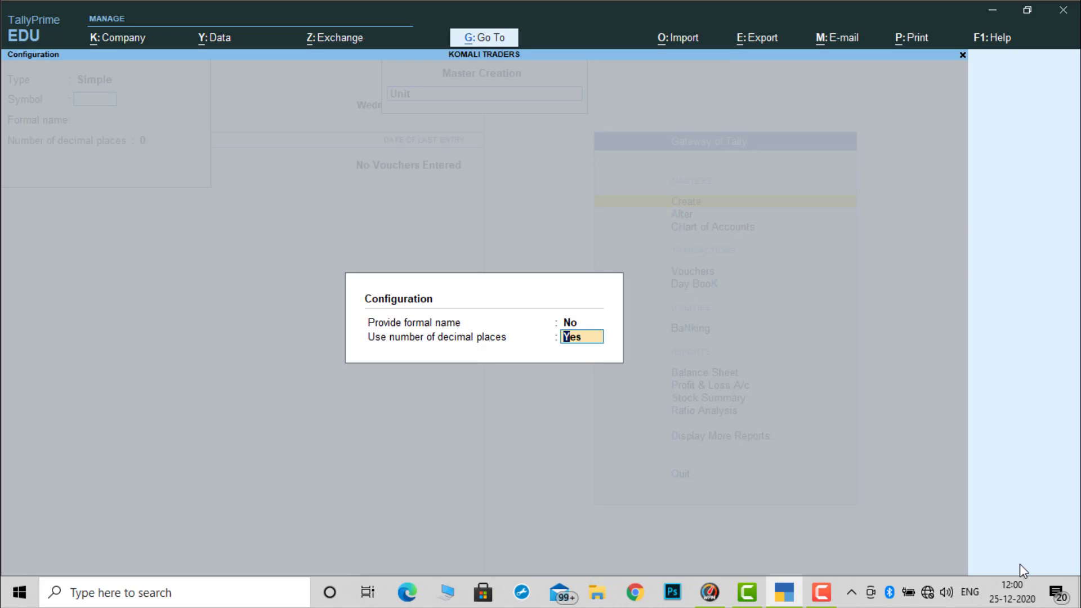
pyautogui.write('n')
pyautogui.press('Return')
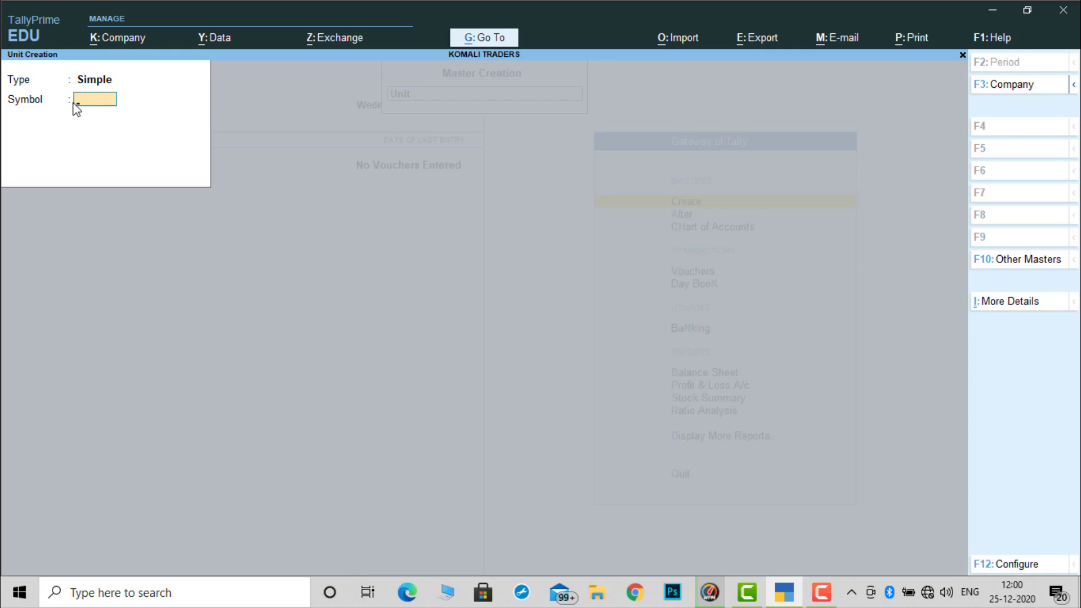
# Create a simple unit with the symbol nos and accept it.
pyautogui.write('nos')
pyautogui.press('Return')
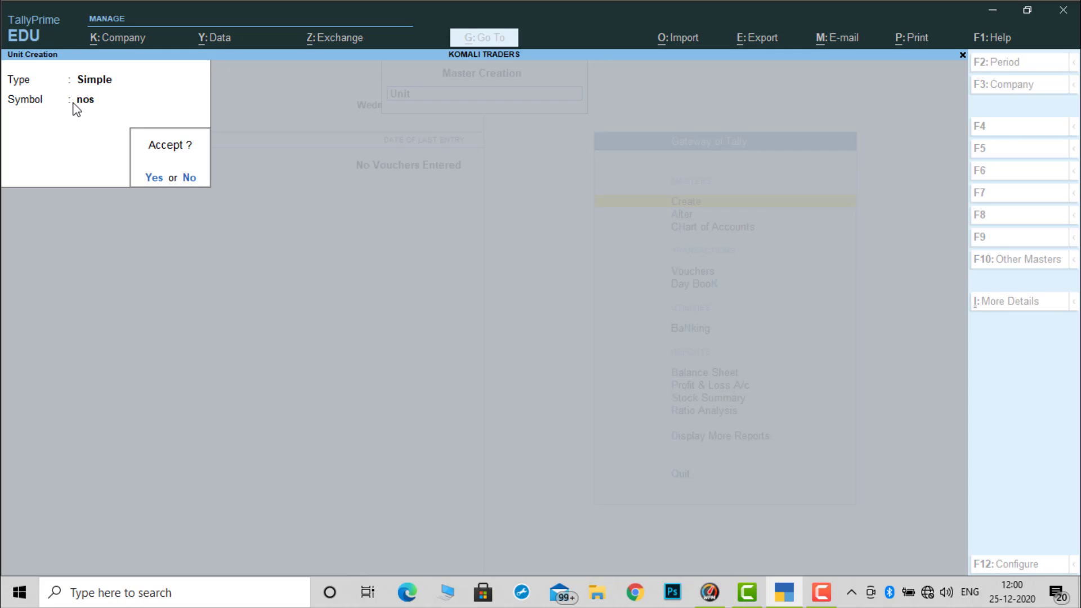
pyautogui.press('Return')
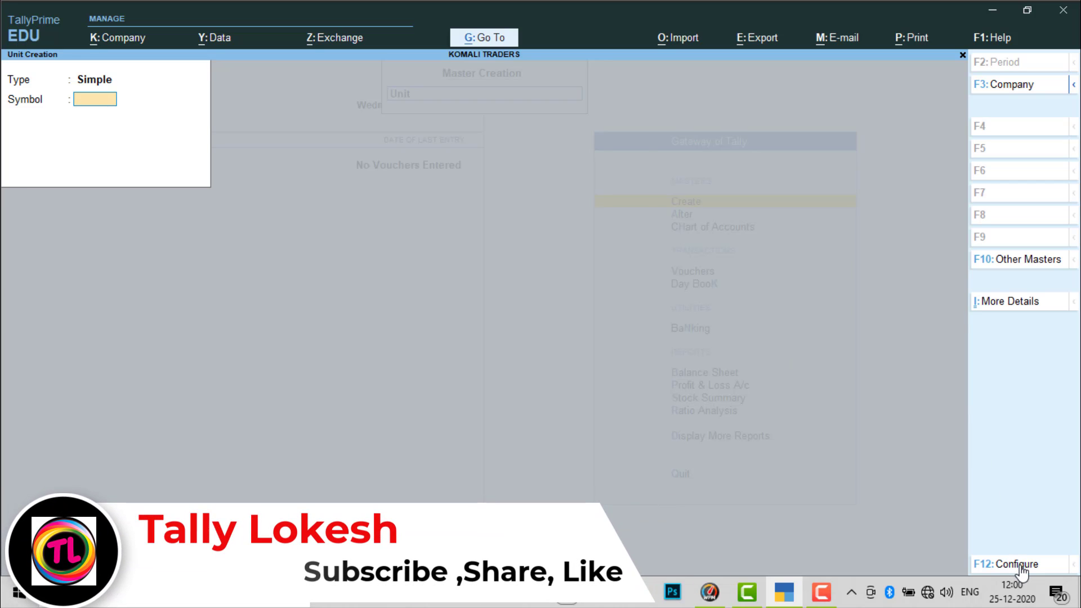
# Turn on the formal name and the number of decimal places in the unit configuration.
pyautogui.click(1016, 564)
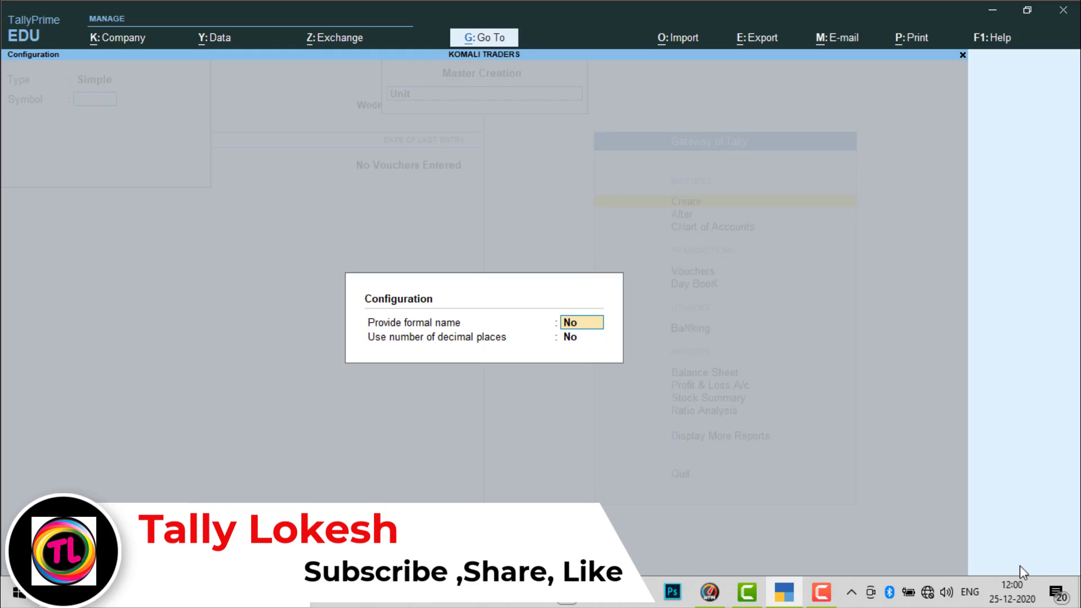
pyautogui.write('y')
pyautogui.press('Return')
pyautogui.write('y')
pyautogui.press('Return')
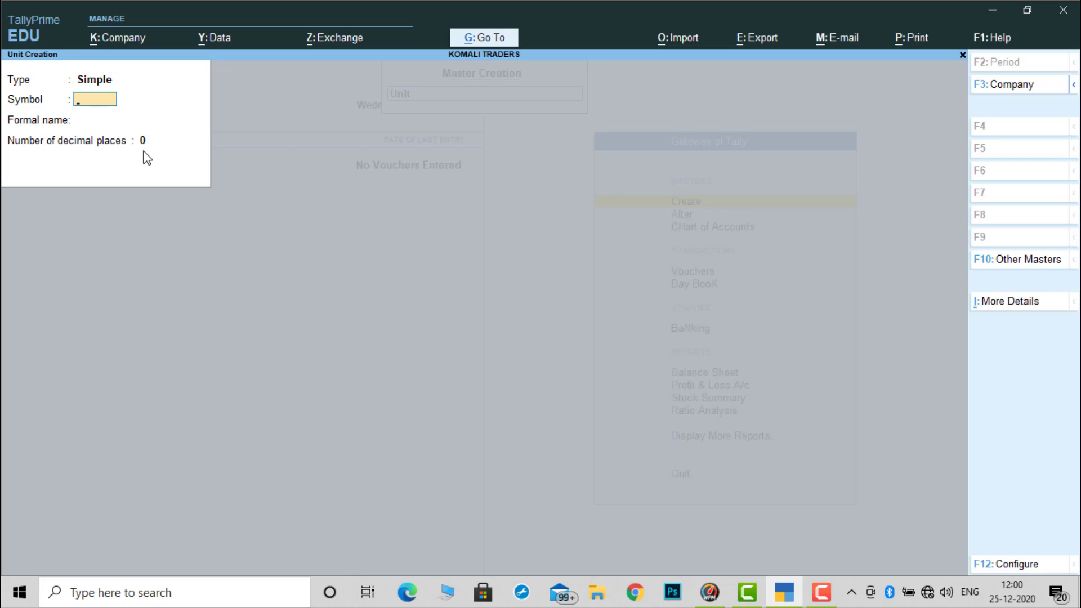
# Leave unit creation and start creating a new stock item.
pyautogui.press('Escape')
pyautogui.press('y')
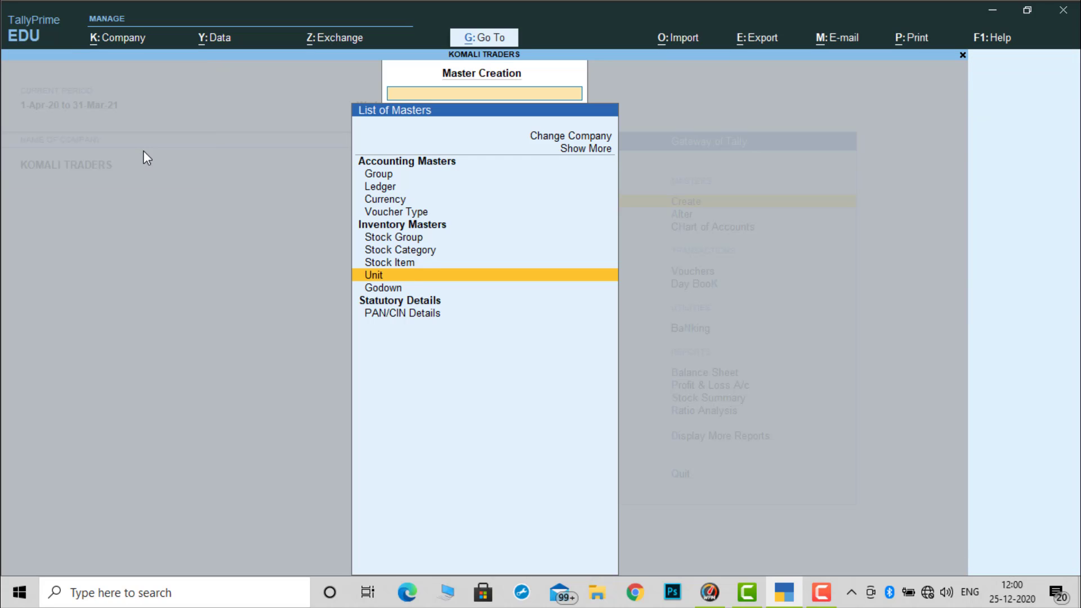
pyautogui.press('Up')
pyautogui.press('Down')
pyautogui.press('Down')
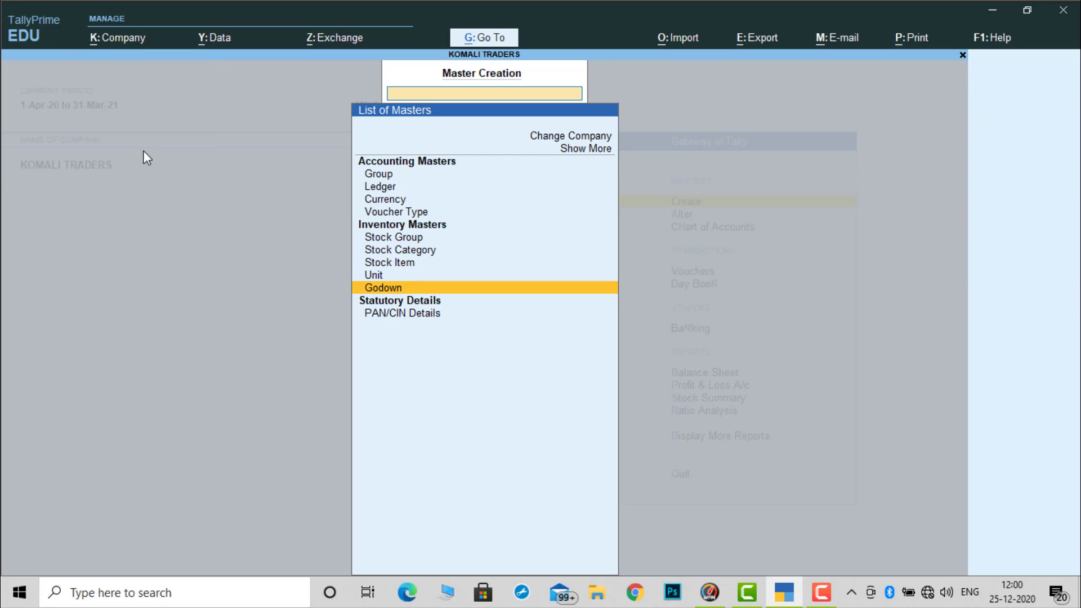
pyautogui.press('Up')
pyautogui.press('Up')
pyautogui.press('Up')
pyautogui.press('Up')
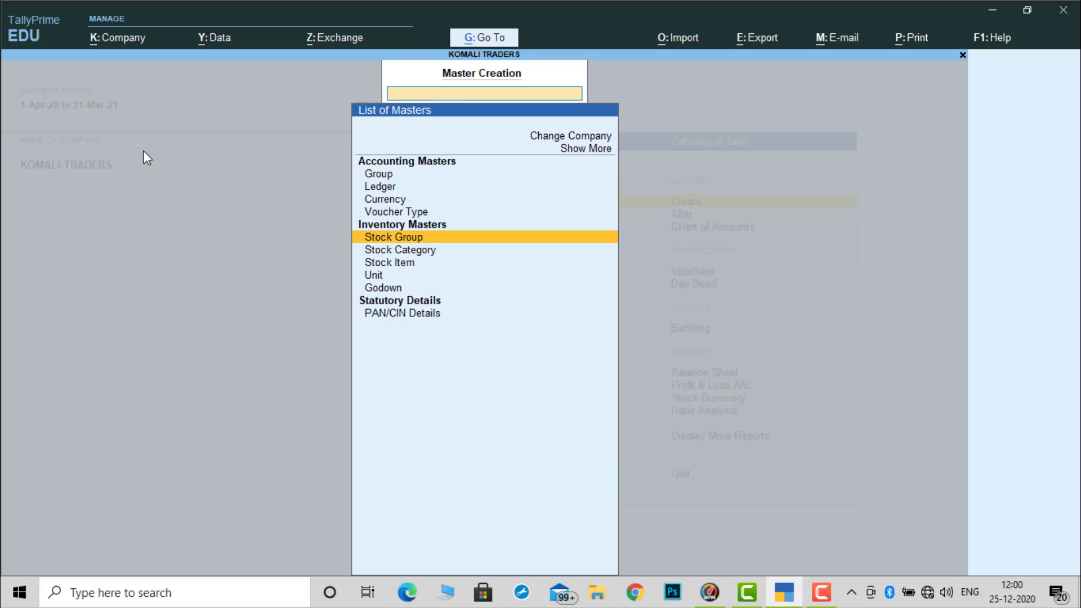
pyautogui.press('Down')
pyautogui.press('Down')
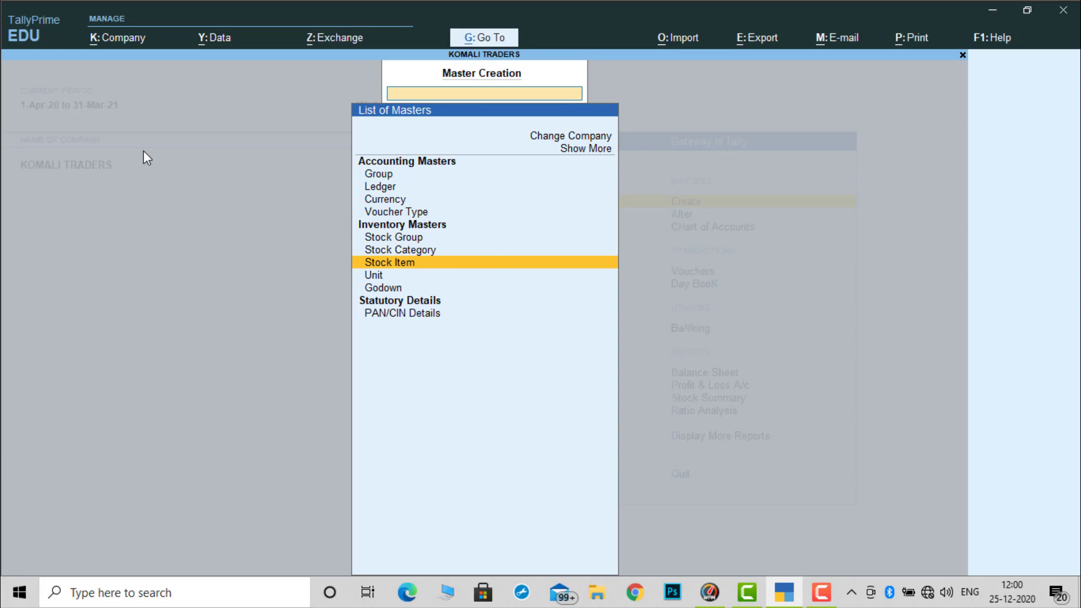
pyautogui.press('Return')
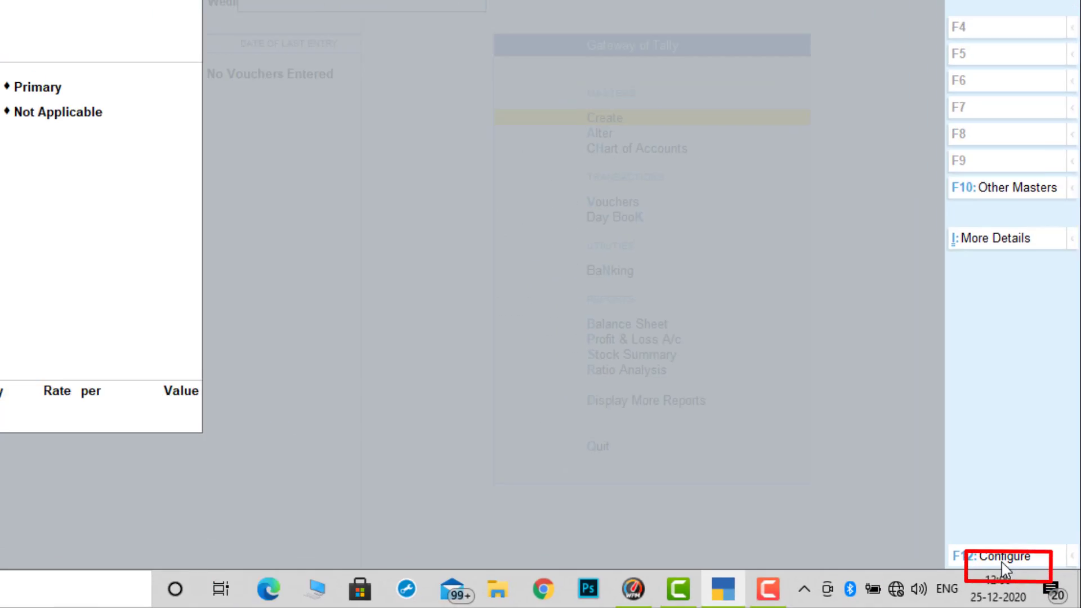
# Turn off aliases for the name and the use of stock groups in the stock item configuration.
pyautogui.click(1003, 564)
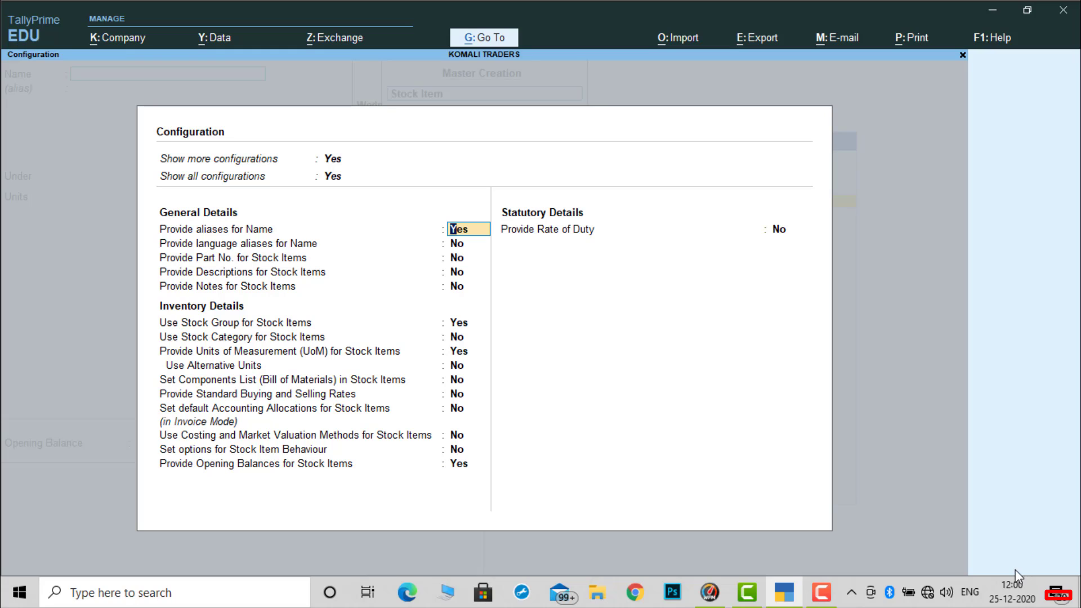
pyautogui.press('n')
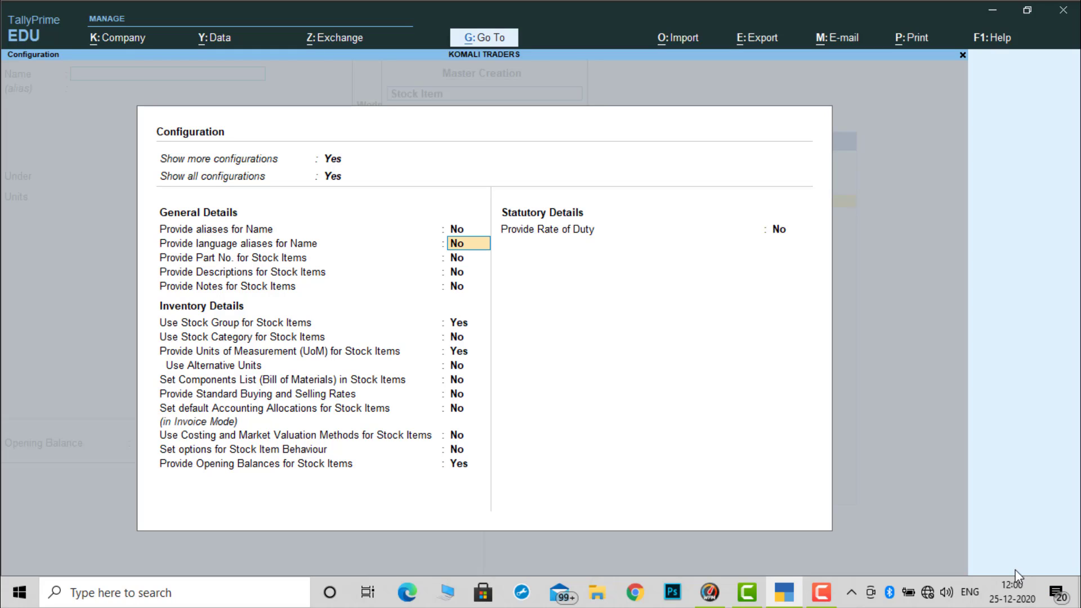
pyautogui.press('Return')
pyautogui.press('Return')
pyautogui.press('Return')
pyautogui.press('Return')
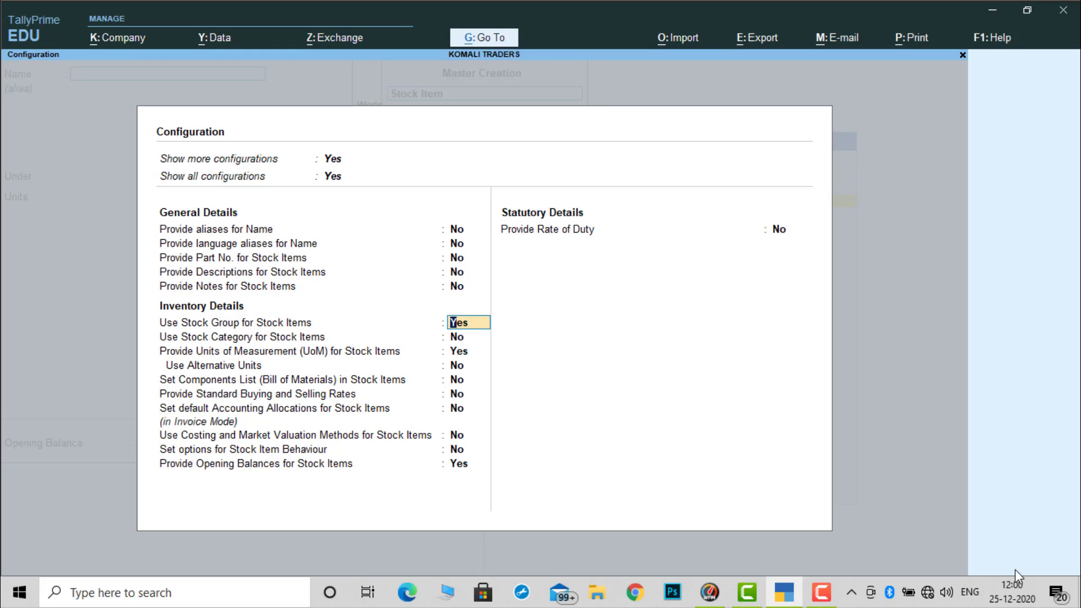
pyautogui.press('n')
pyautogui.press('Return')
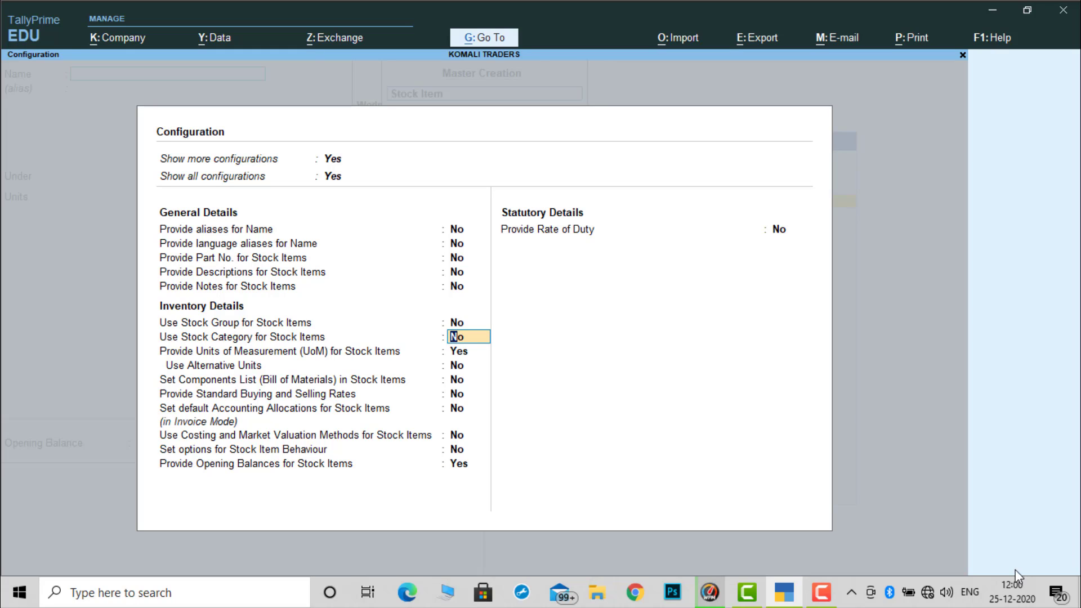
# Turn off units of measurement and opening balances for stock items and return to the stock item.
pyautogui.press('Return')
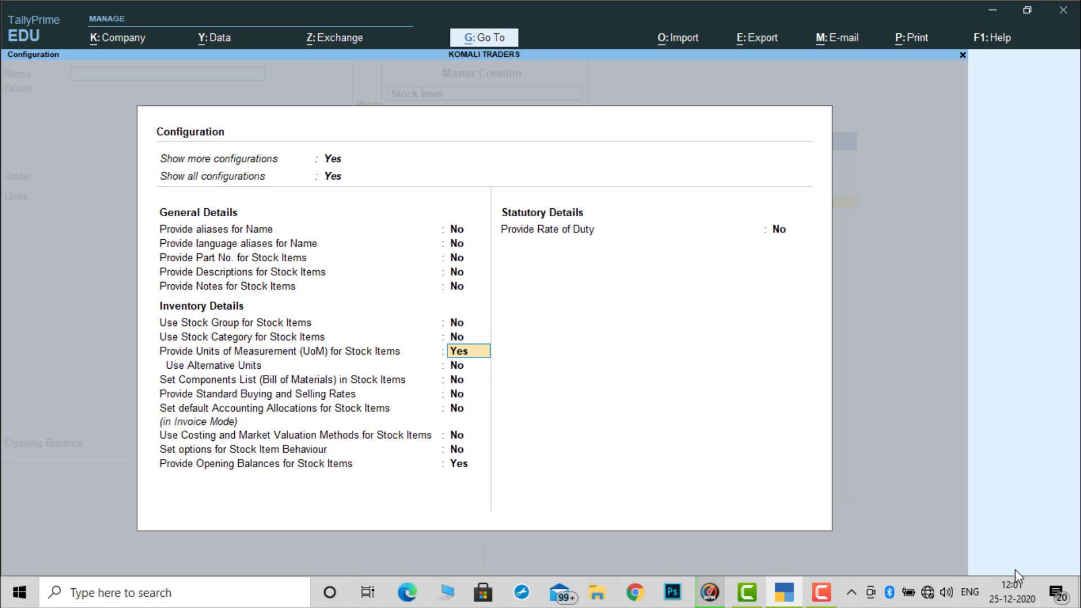
pyautogui.press('n')
pyautogui.press('Return')
pyautogui.press('Return')
pyautogui.press('Return')
pyautogui.press('Return')
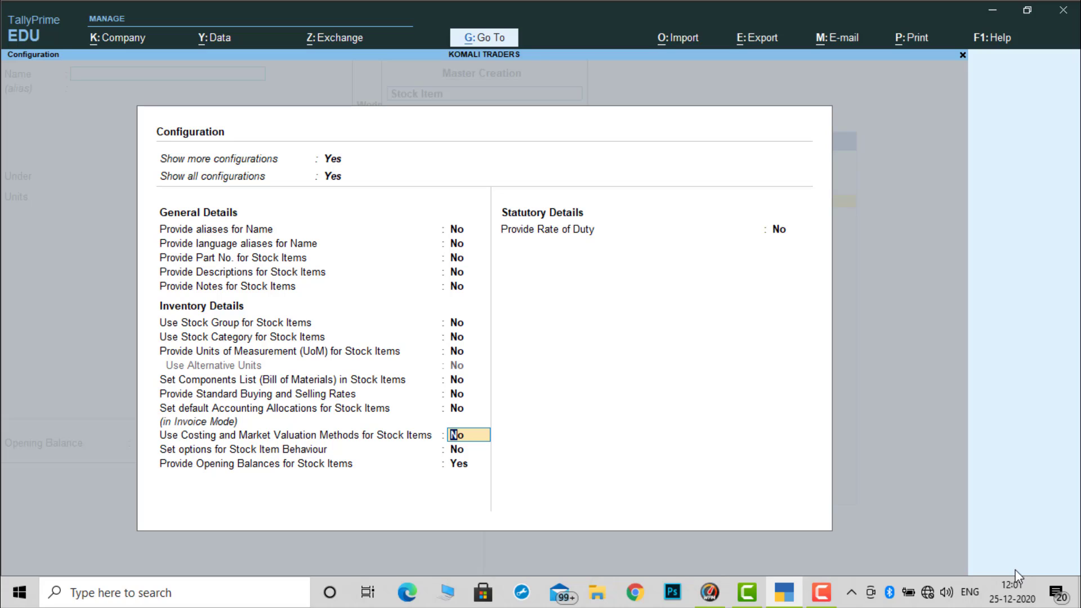
pyautogui.press('Return')
pyautogui.press('Return')
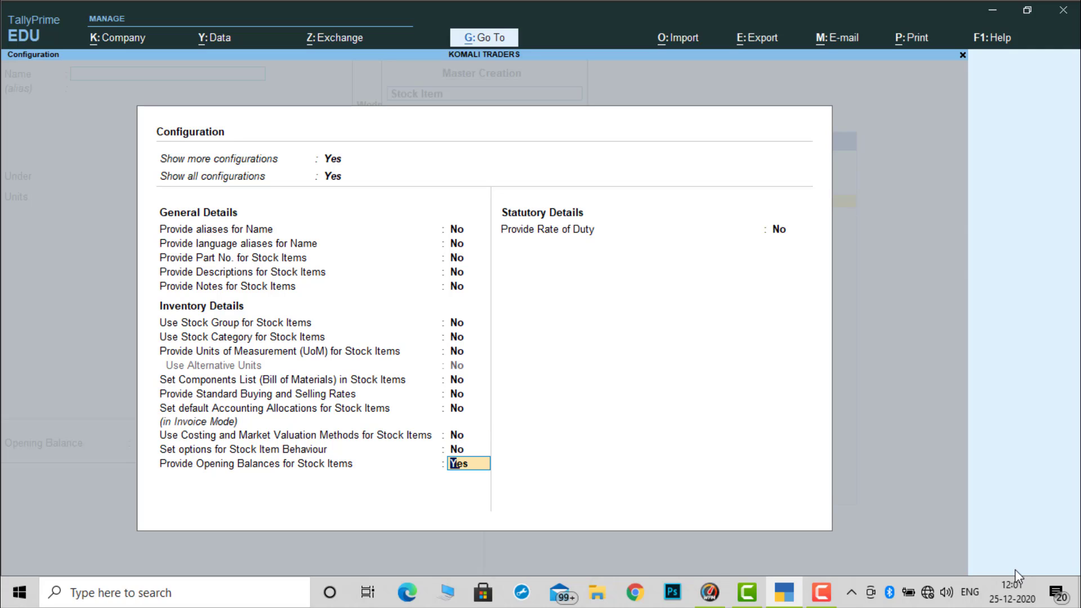
pyautogui.press('n')
pyautogui.press('Return')
pyautogui.press('Return')
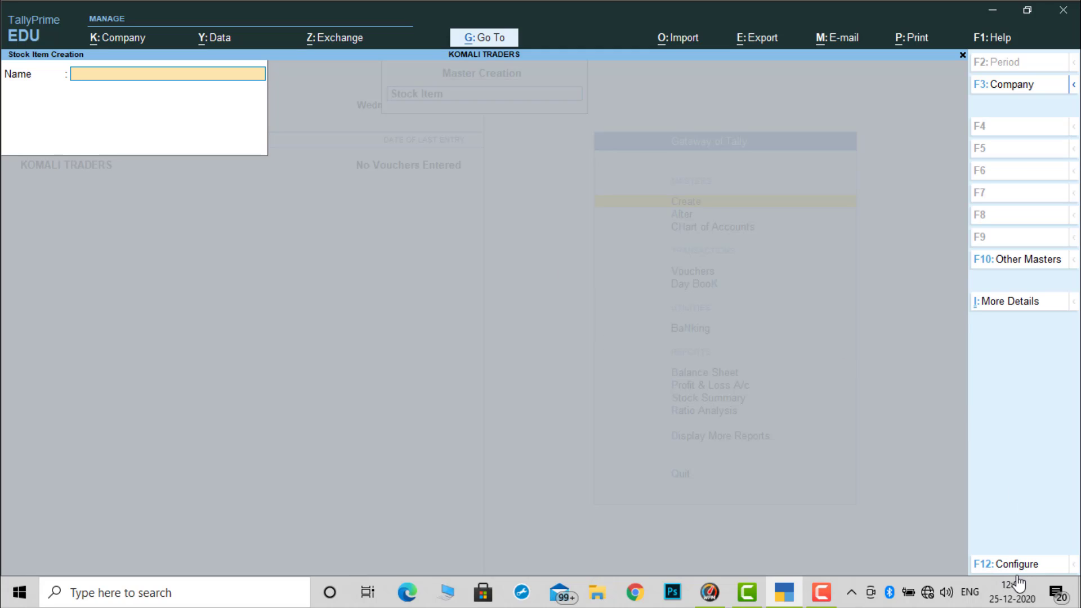
# Turn on aliases for the name and the use of stock groups in the stock item configuration.
pyautogui.click(1019, 564)
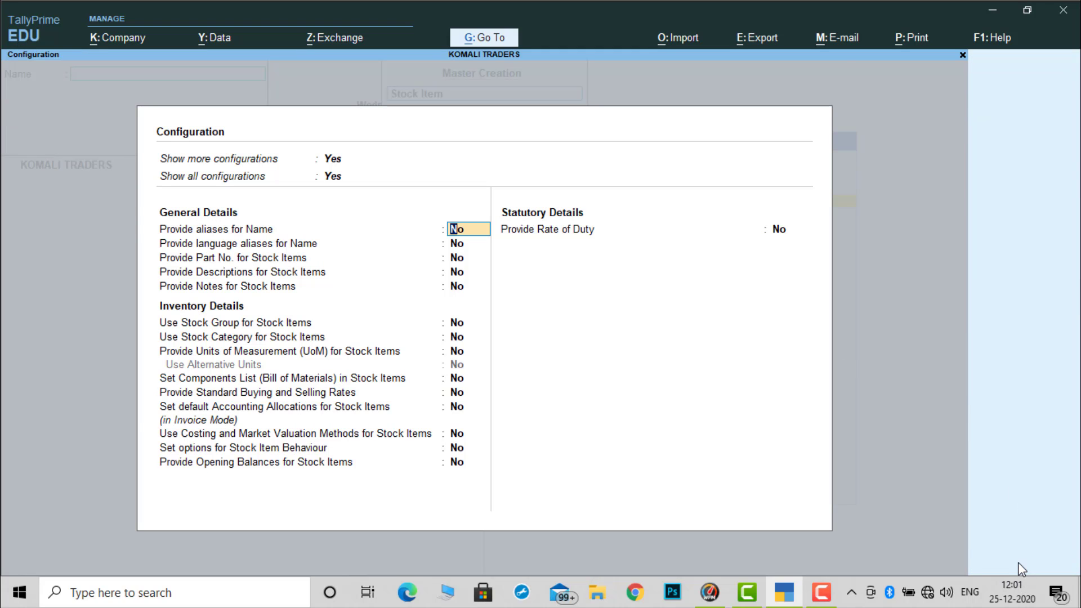
pyautogui.press('y')
pyautogui.press('Return')
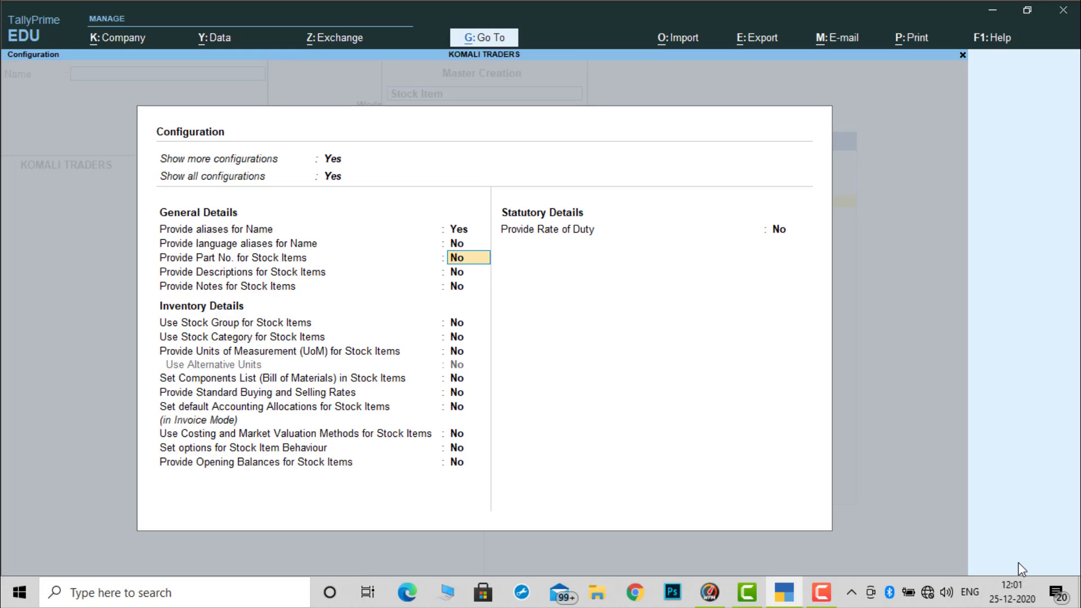
pyautogui.press('Return')
pyautogui.press('Return')
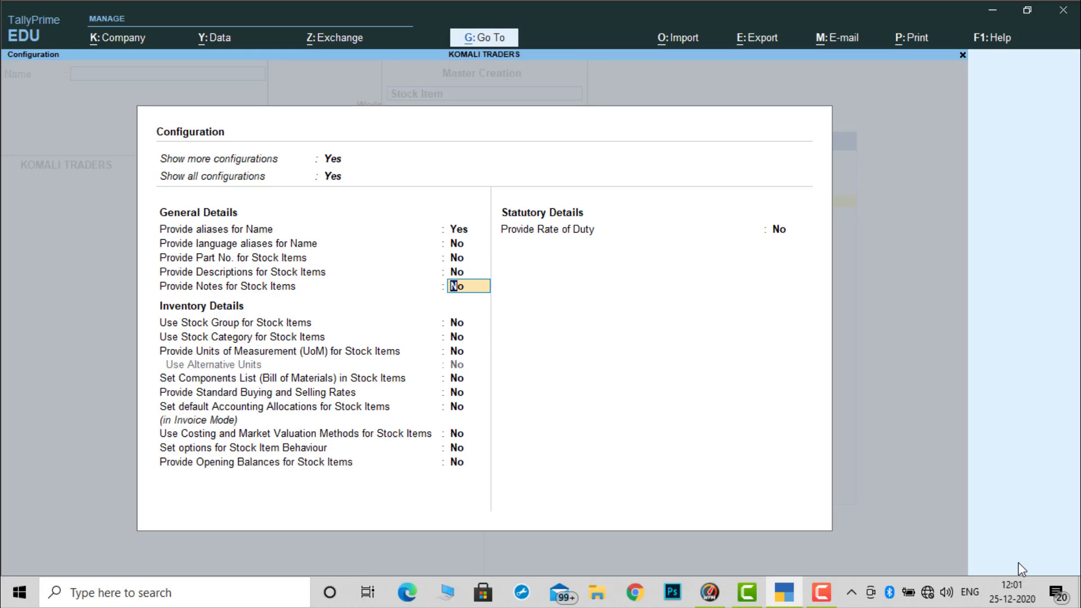
pyautogui.press('Return')
pyautogui.press('Return')
pyautogui.press('Up')
pyautogui.press('y')
pyautogui.press('Return')
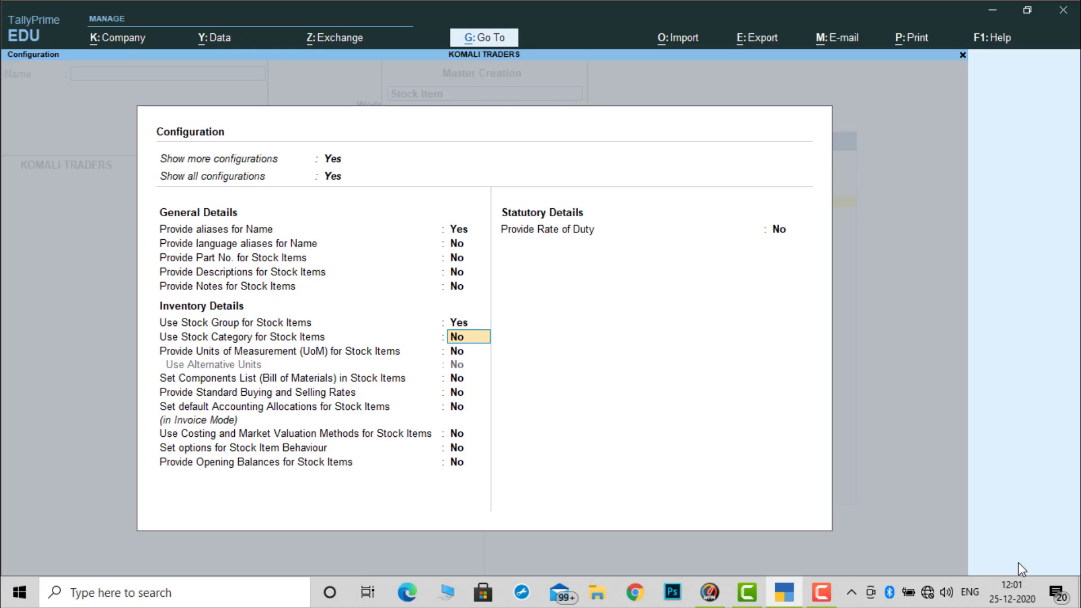
# Turn on stock categories, units of measurement and opening balances for stock items, and return to the stock item.
pyautogui.press('y')
pyautogui.press('Return')
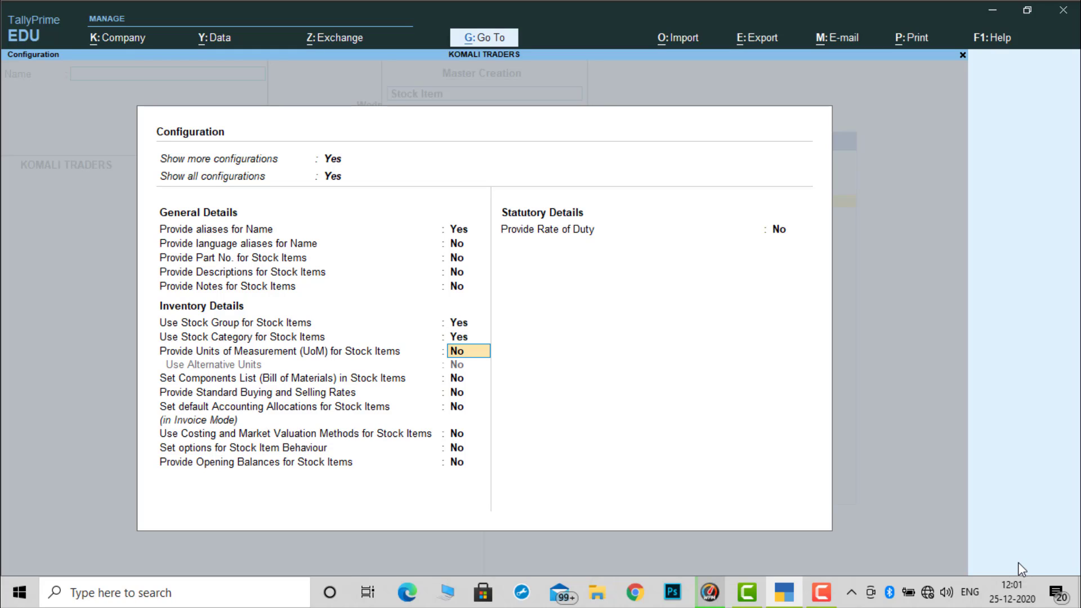
pyautogui.press('y')
pyautogui.press('Return')
pyautogui.press('Return')
pyautogui.press('Return')
pyautogui.press('Return')
pyautogui.press('Return')
pyautogui.press('Return')
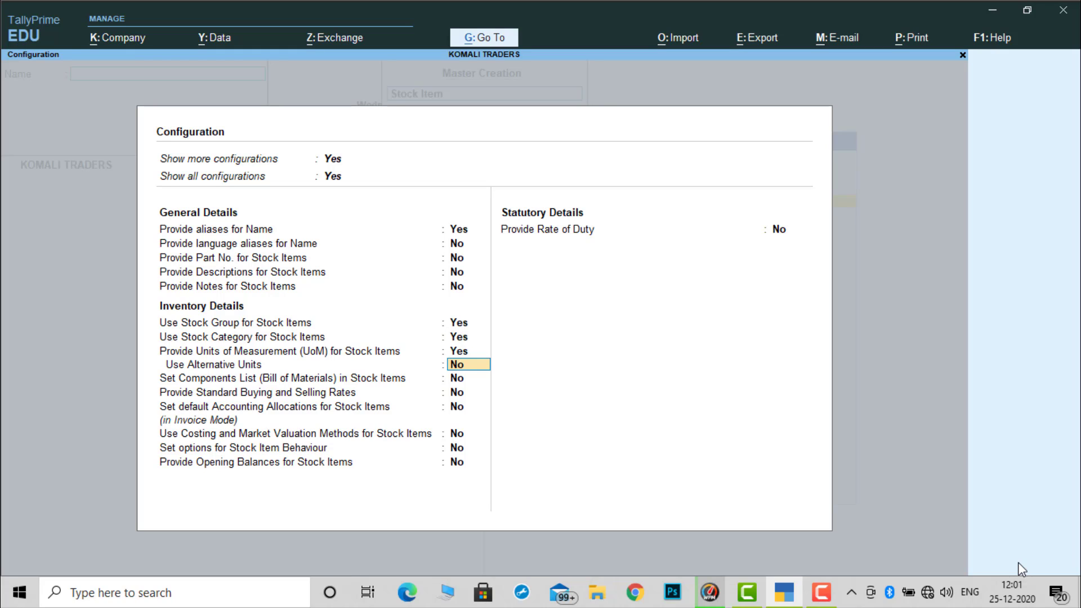
pyautogui.press('Return')
pyautogui.press('Return')
pyautogui.press('Return')
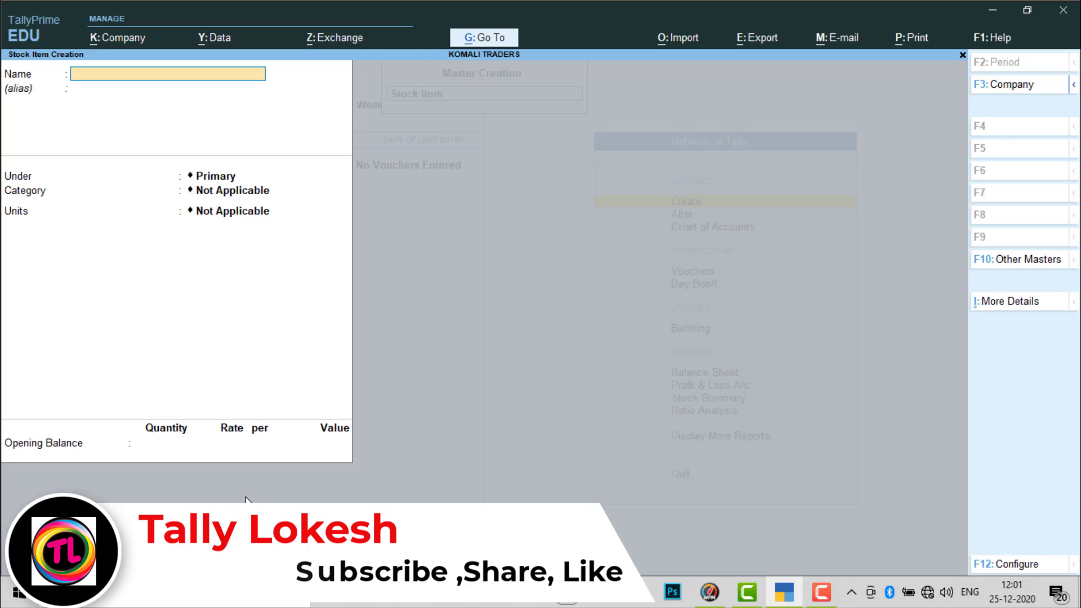
# Leave stock item creation and start creating a new stock category.
pyautogui.press('Escape')
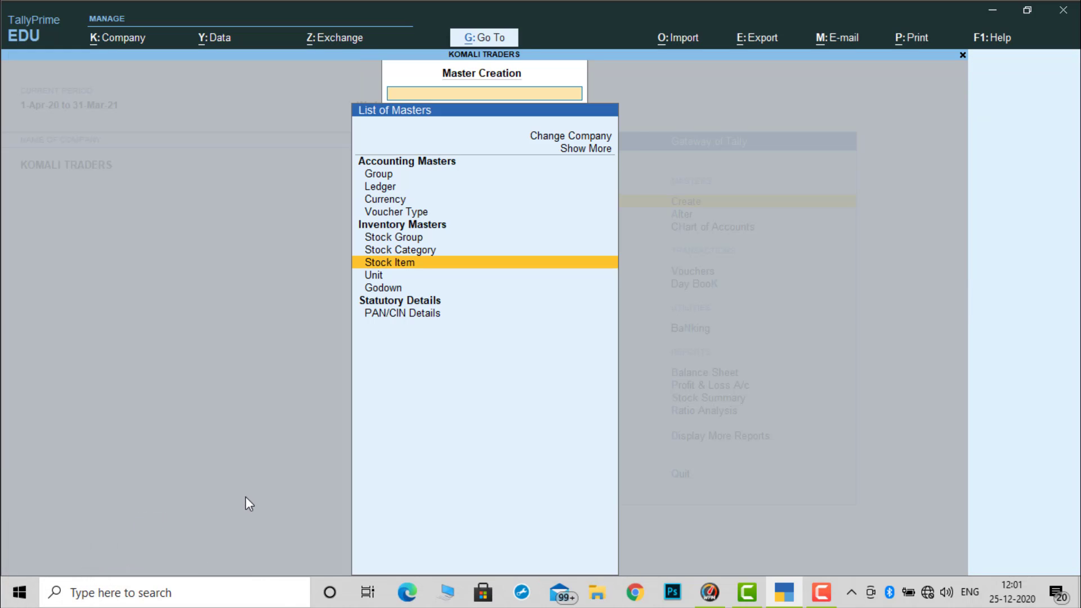
pyautogui.press('Up')
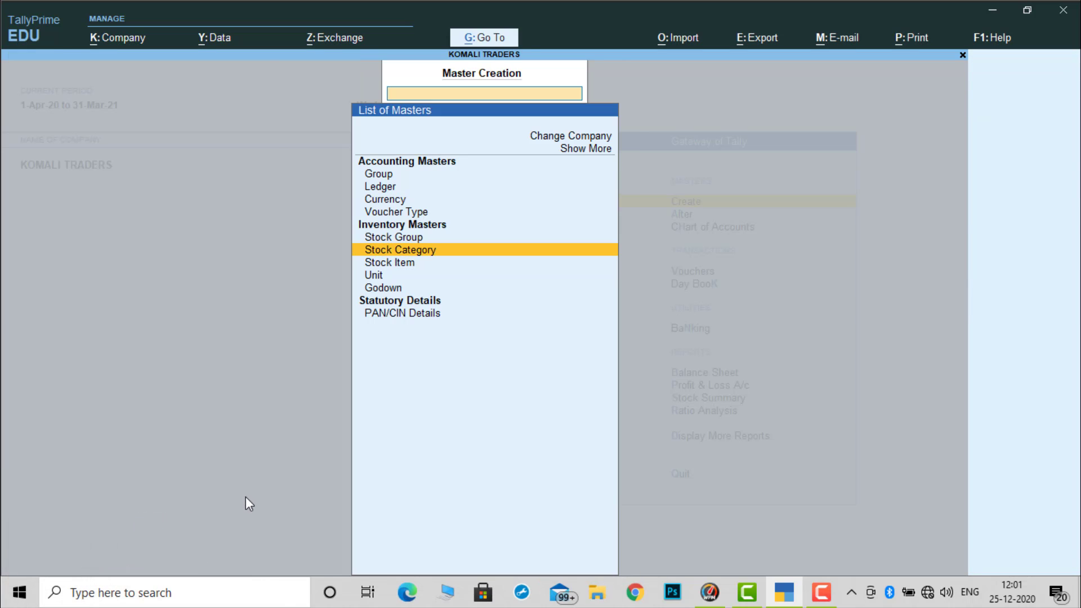
pyautogui.press('Return')
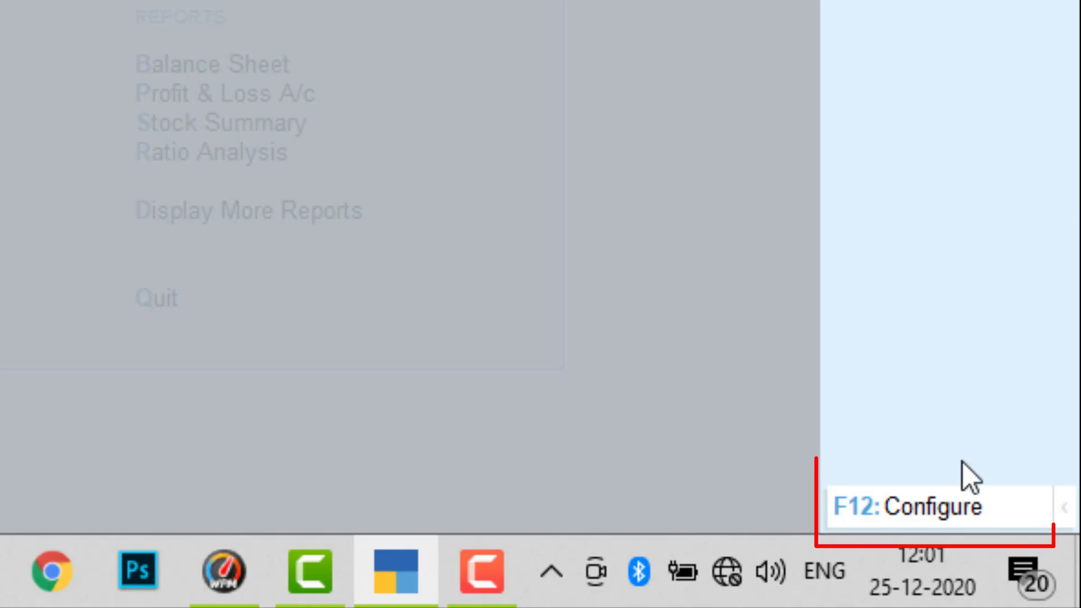
# Turn off aliases for the name and the use of a primary or parent stock category in the stock category configuration.
pyautogui.click(935, 507)
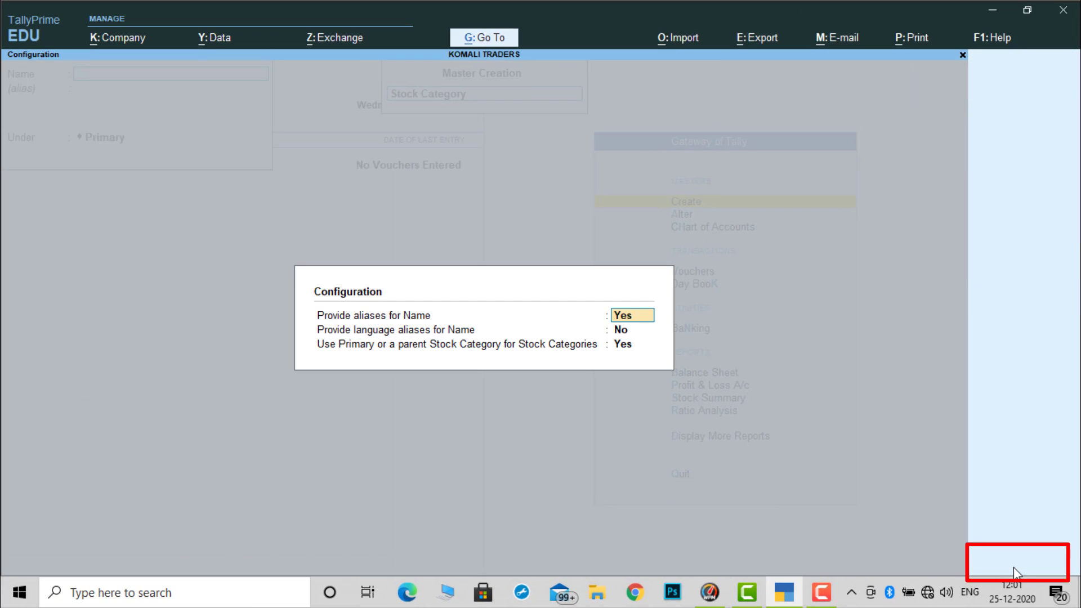
pyautogui.write('n')
pyautogui.press('Return')
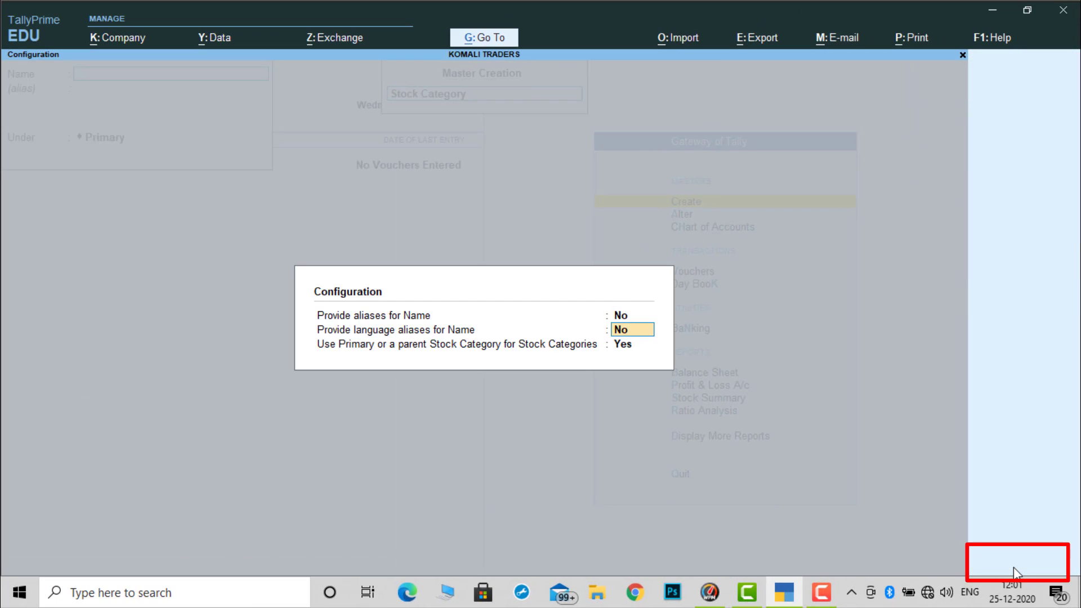
pyautogui.press('Return')
pyautogui.write('n')
pyautogui.press('Return')
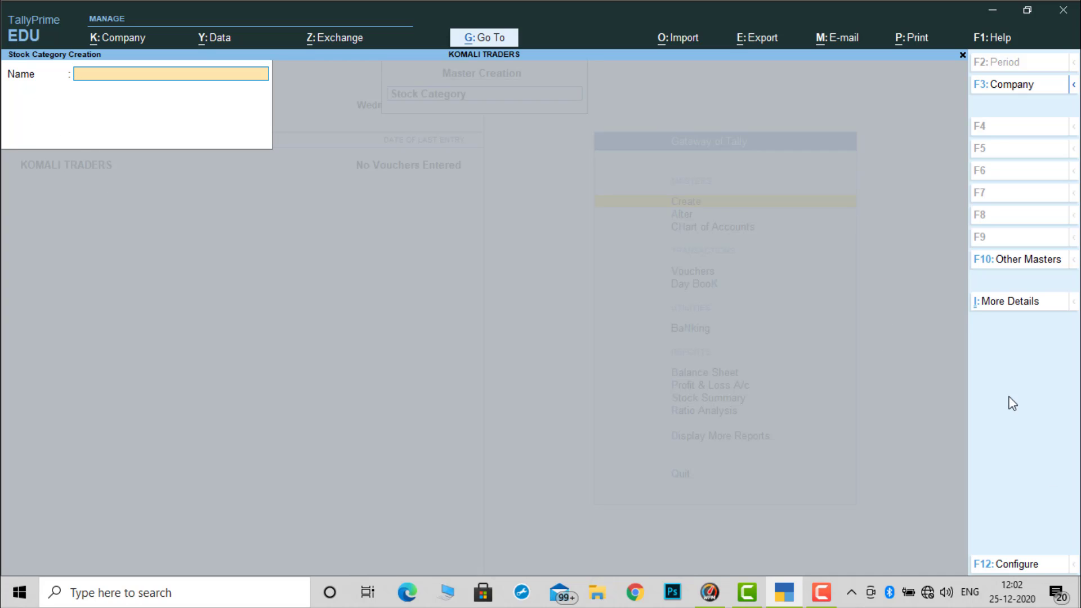
# Turn on aliases for the name and the use of a primary or parent stock category in the stock category configuration.
pyautogui.click(1019, 565)
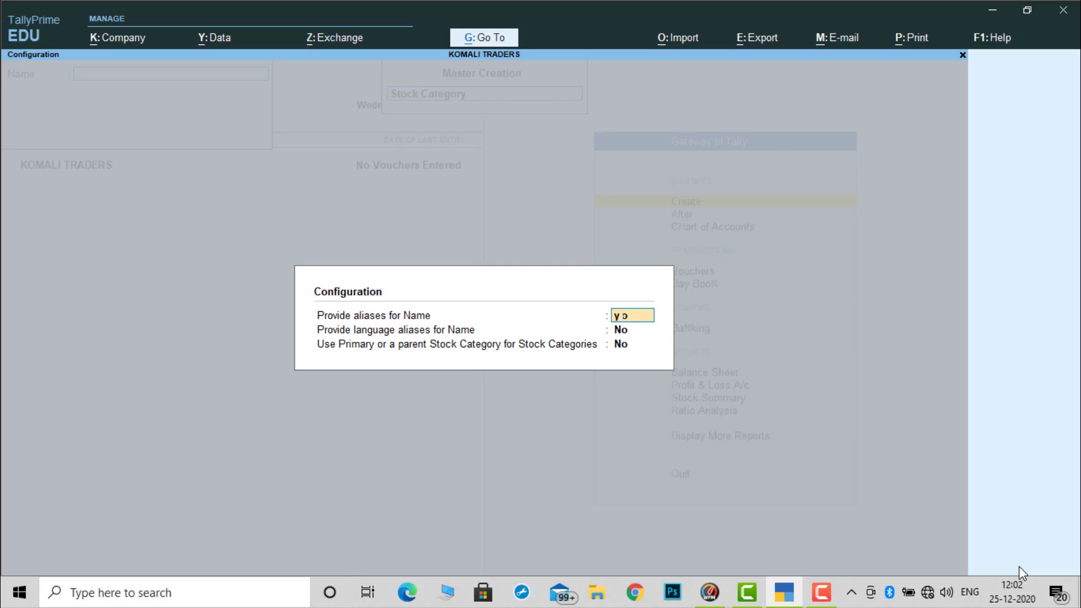
pyautogui.write('y')
pyautogui.press('Return')
pyautogui.press('Return')
pyautogui.write('y')
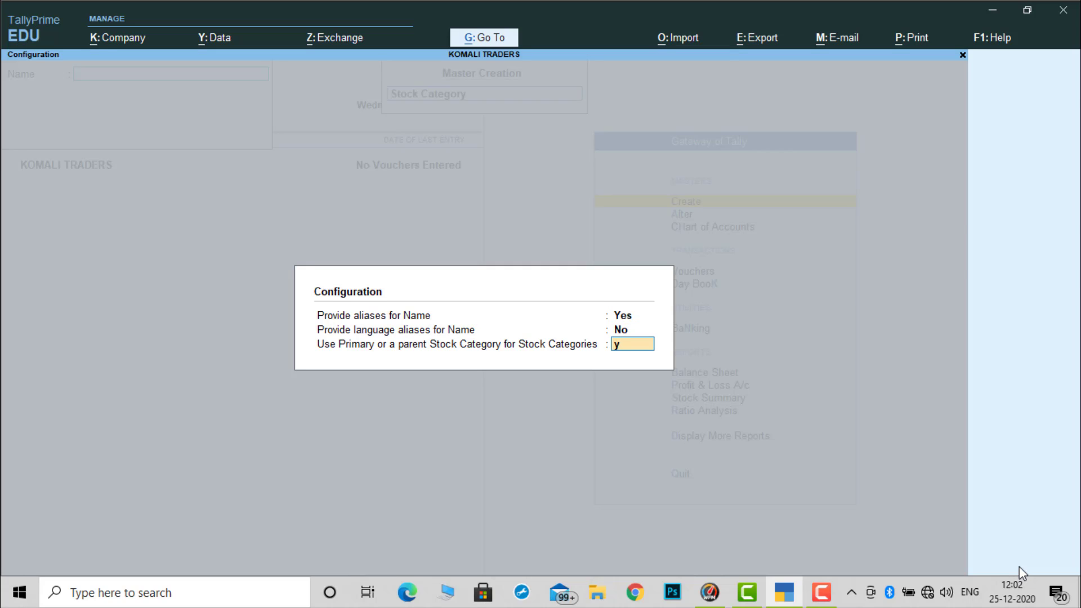
pyautogui.press('Return')
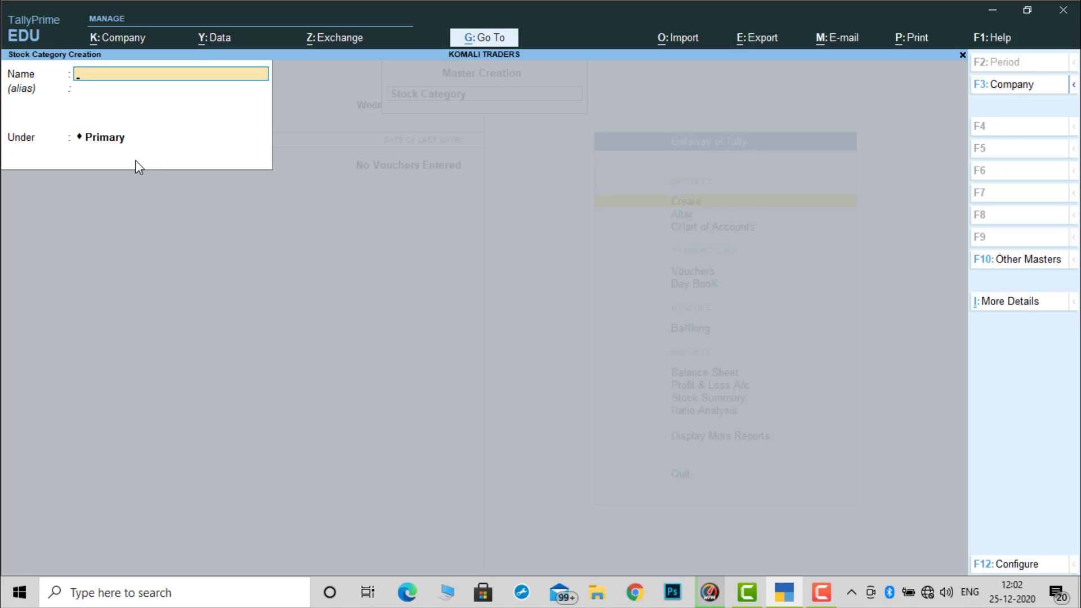
# Quit stock category creation and start creating a new stock group.
pyautogui.press('Escape')
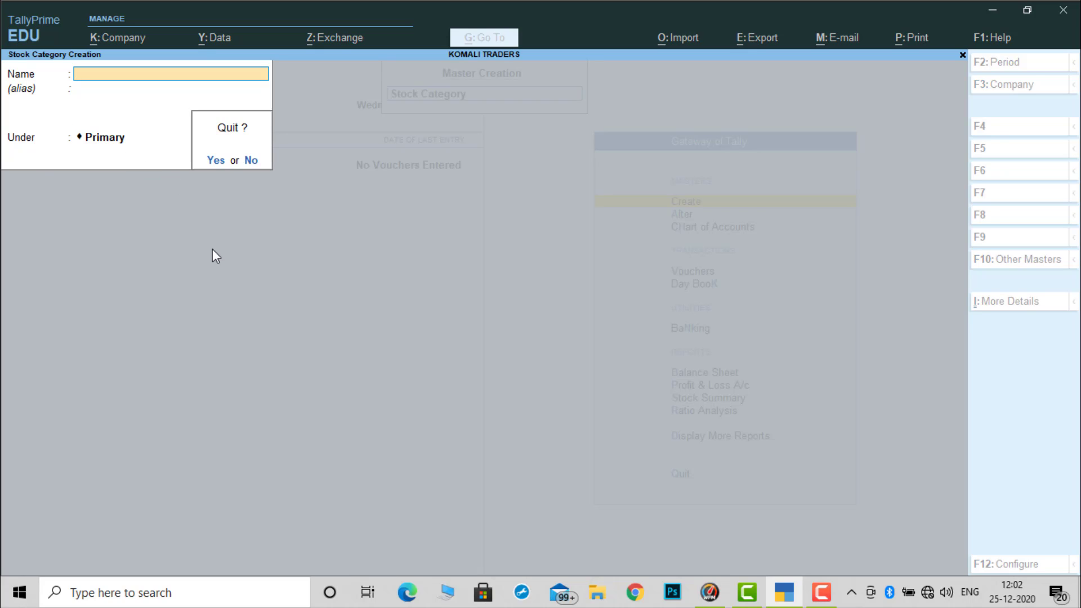
pyautogui.press('y')
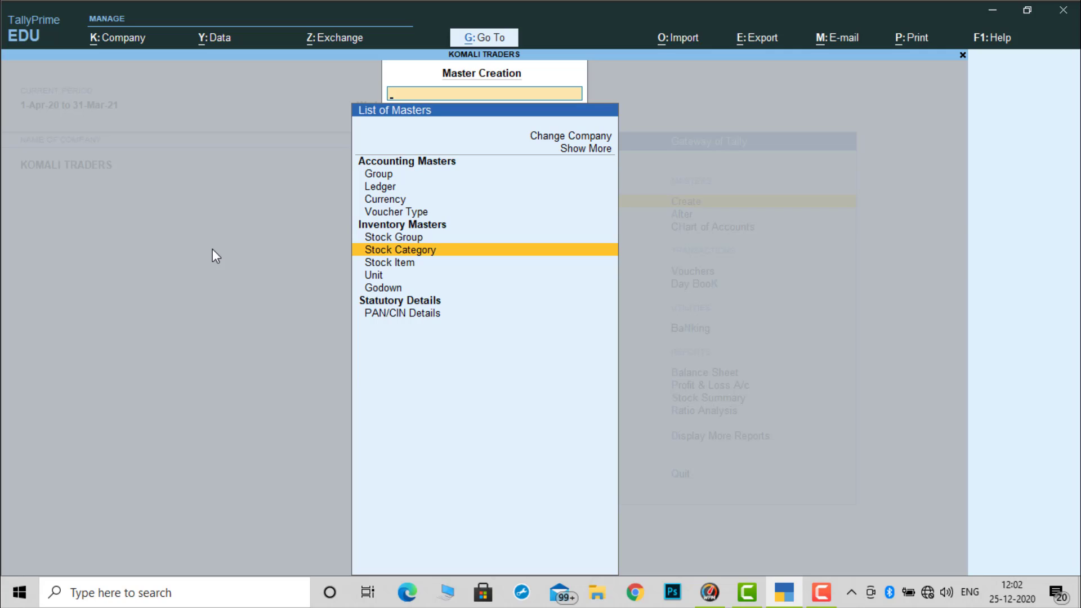
pyautogui.press('Up')
pyautogui.press('Return')
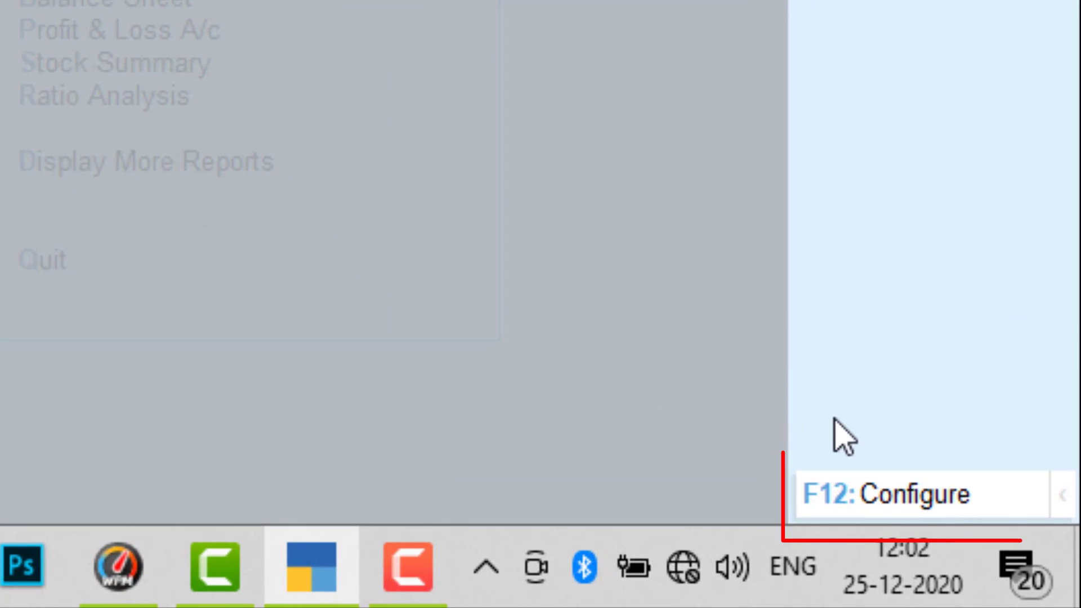
# Turn off name aliases, the primary or parent stock group, and the option to add quantities in the stock group configuration.
pyautogui.click(918, 503)
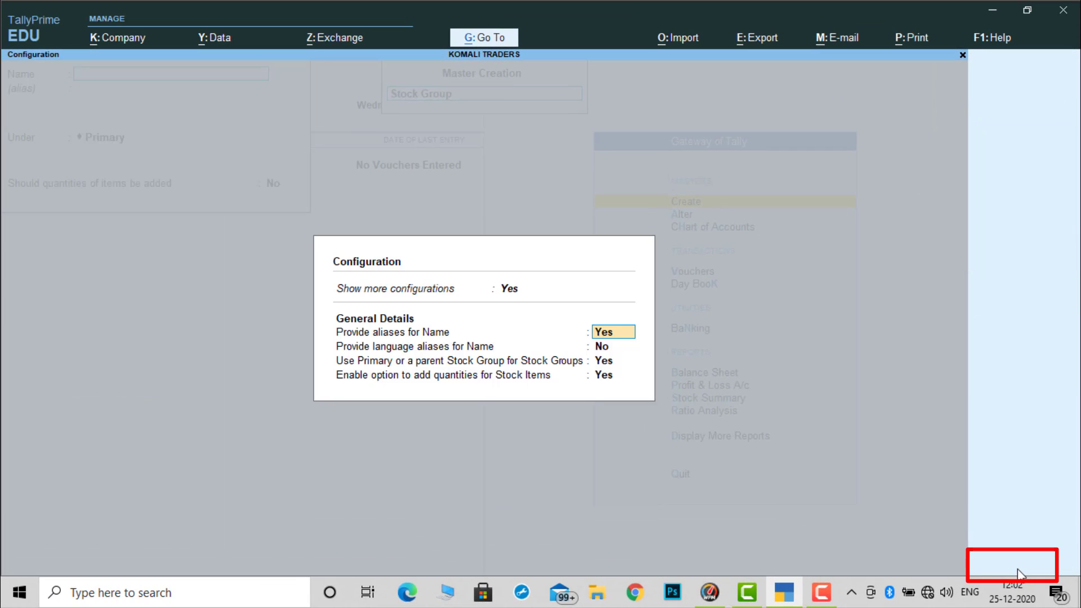
pyautogui.write('n')
pyautogui.press('Return')
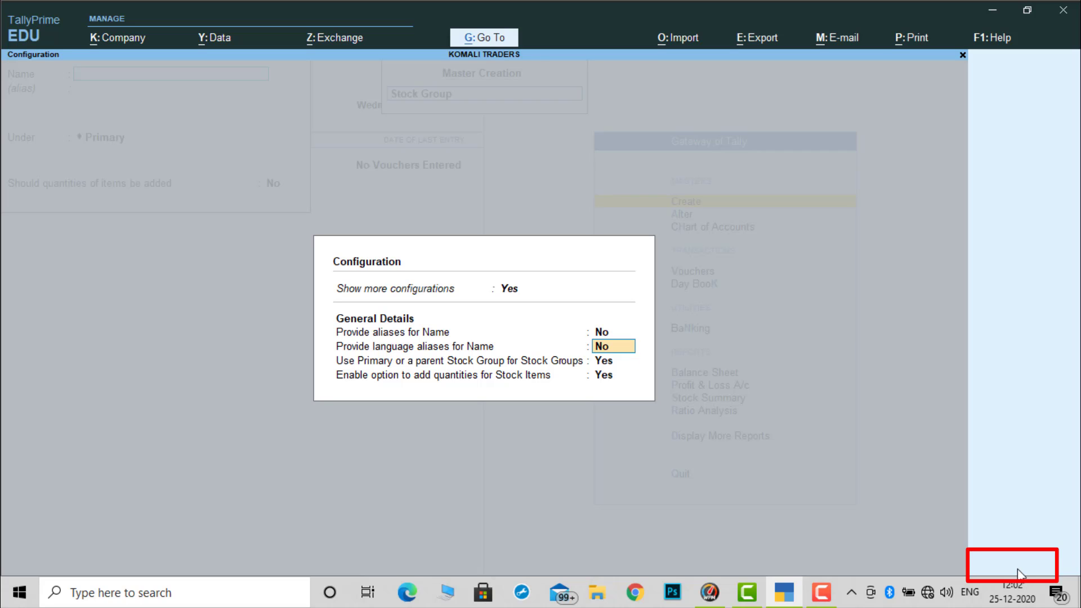
pyautogui.press('Return')
pyautogui.write('n')
pyautogui.press('Return')
pyautogui.write('n')
pyautogui.press('Return')
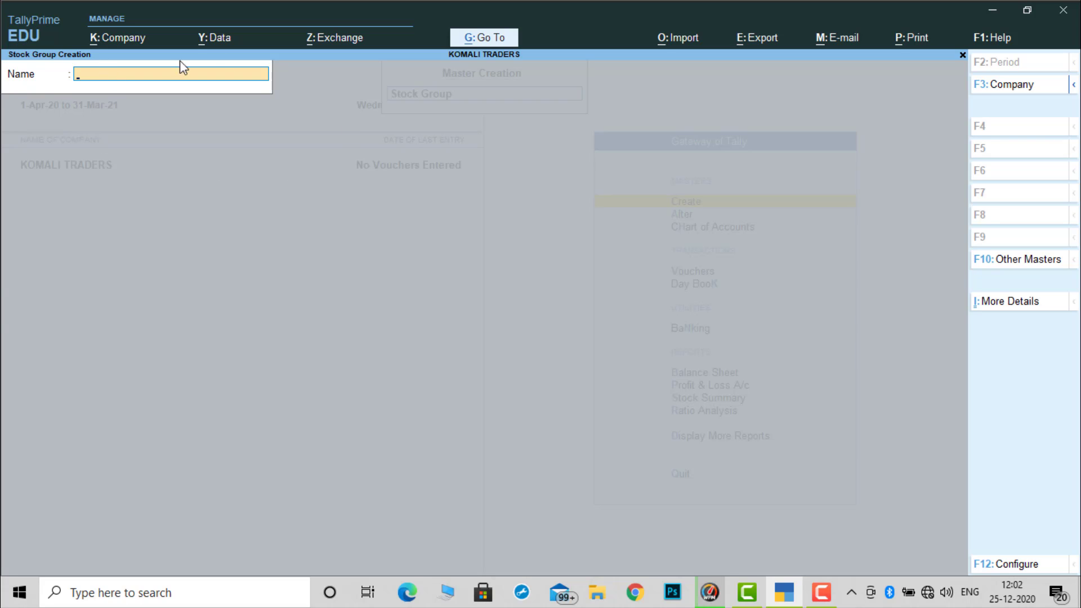
# Turn on name aliases, the primary or parent stock group, and the option to add quantities in the stock group configuration.
pyautogui.click(1022, 566)
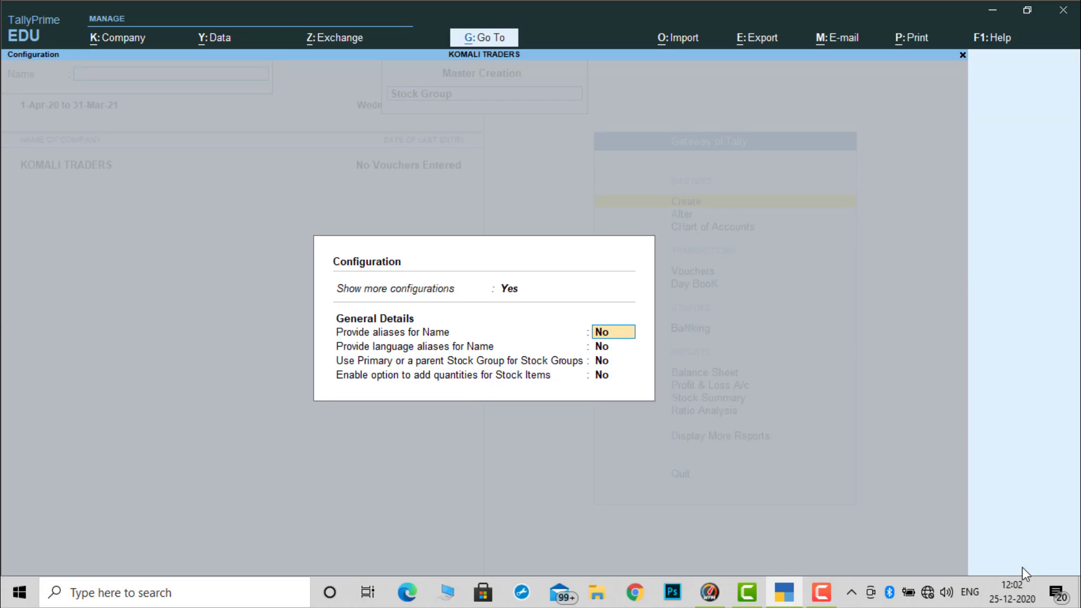
pyautogui.write('y')
pyautogui.press('Return')
pyautogui.press('Return')
pyautogui.write('y')
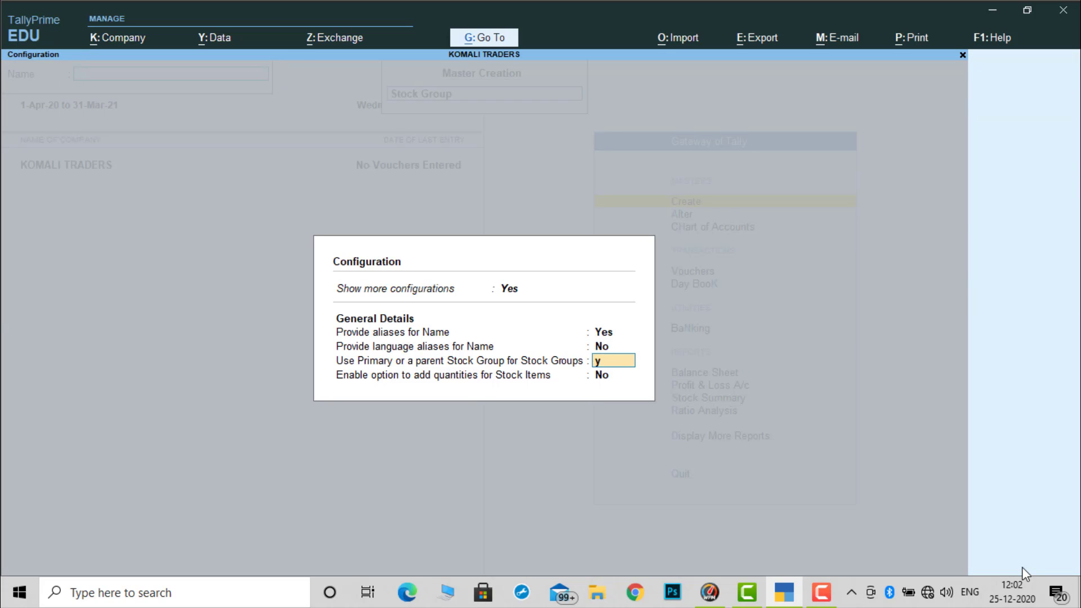
pyautogui.press('Return')
pyautogui.write('y')
pyautogui.press('Return')
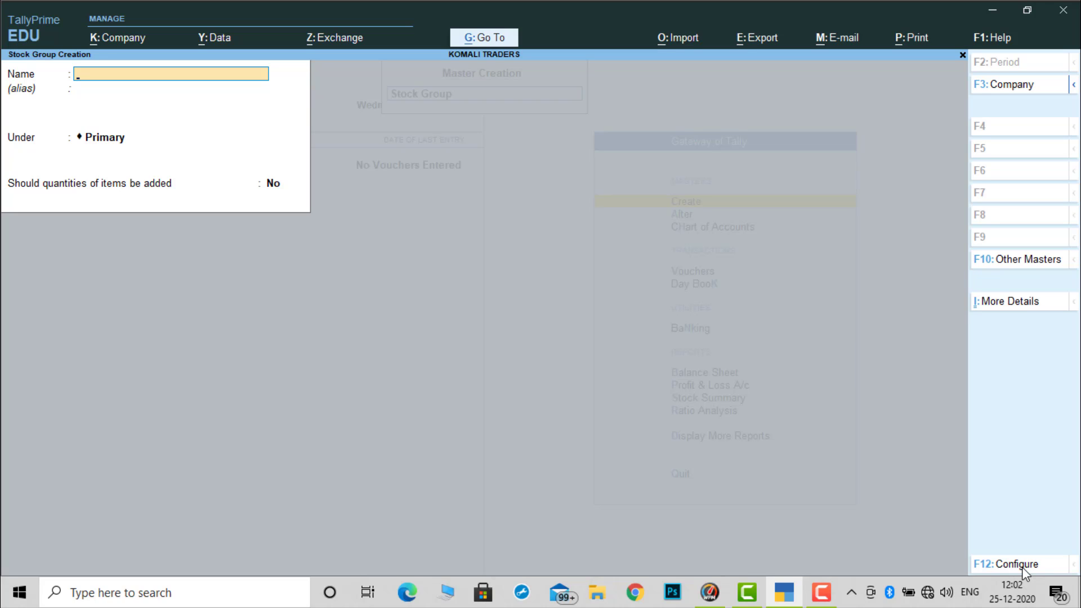
# Quit stock group creation and start creating a new godown instead of altering Main Location.
pyautogui.press('Escape')
pyautogui.press('y')
pyautogui.press('Down')
pyautogui.press('Down')
pyautogui.press('Down')
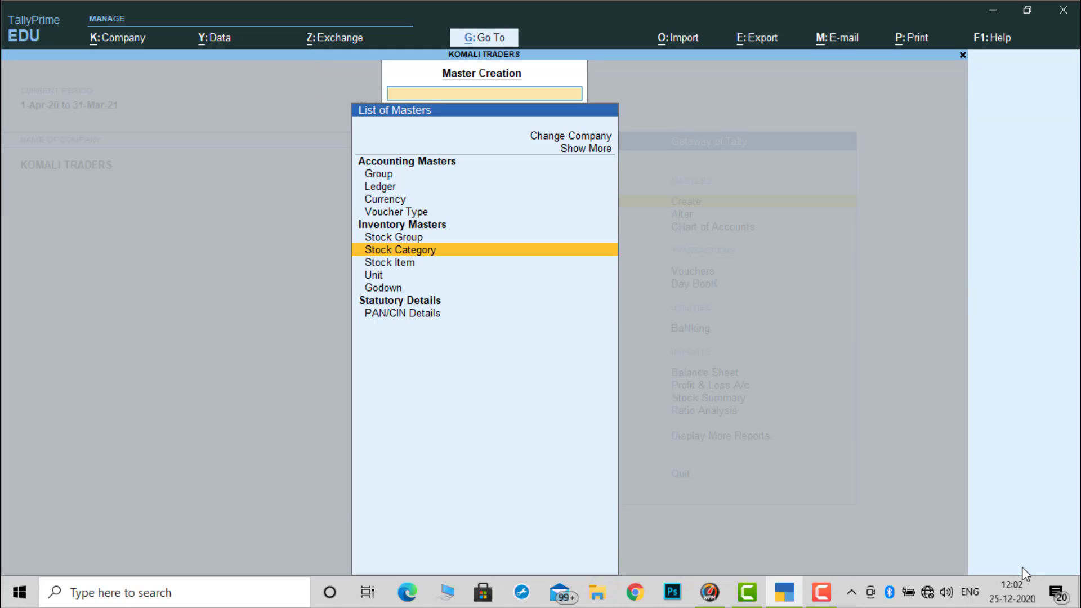
pyautogui.press('Down')
pyautogui.press('Return')
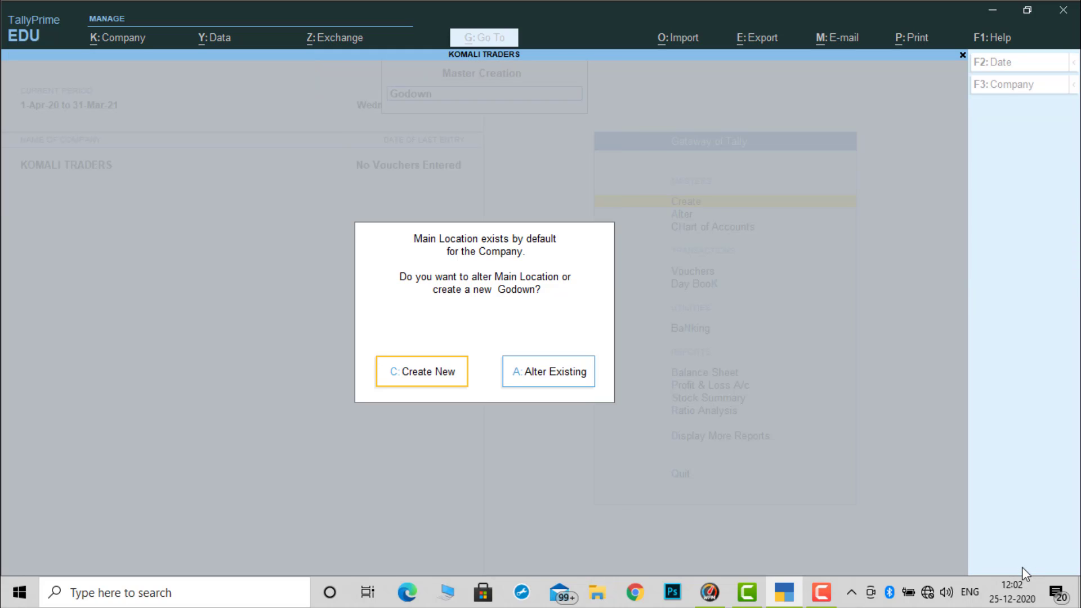
pyautogui.press('Return')
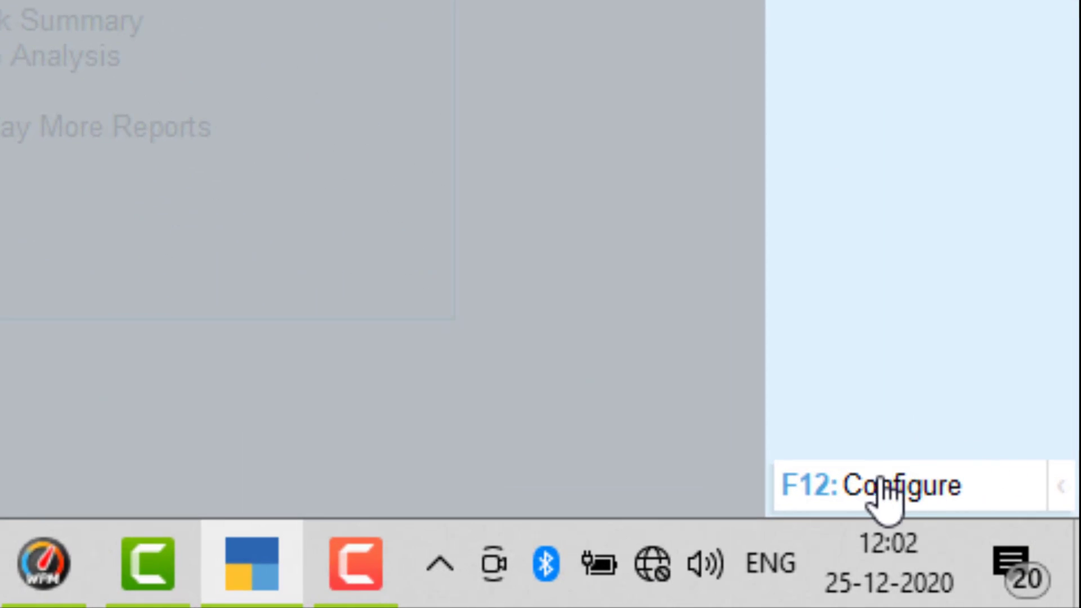
# Turn off aliases for the name and the use of a primary or parent godown in the godown configuration.
pyautogui.click(880, 485)
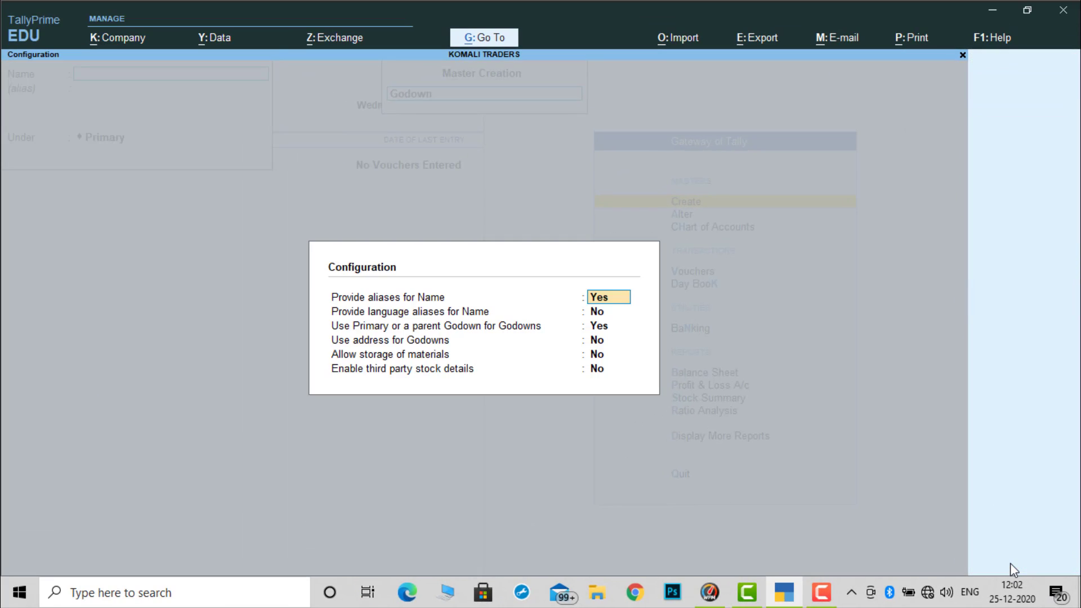
pyautogui.write('n')
pyautogui.press('Return')
pyautogui.press('Return')
pyautogui.write('n')
pyautogui.press('Return')
pyautogui.press('Return')
pyautogui.press('Return')
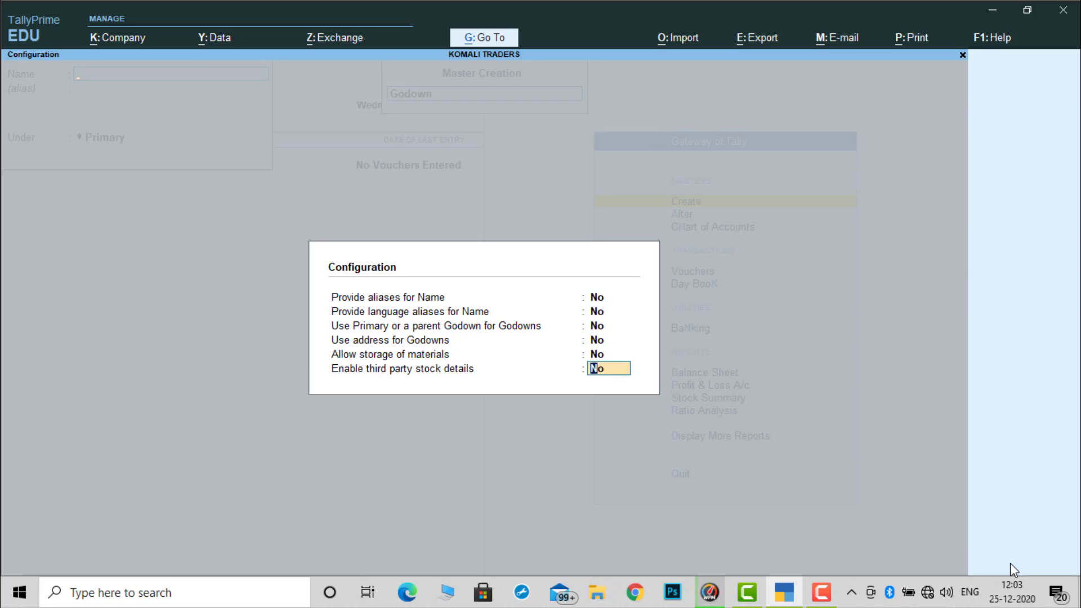
pyautogui.press('Return')
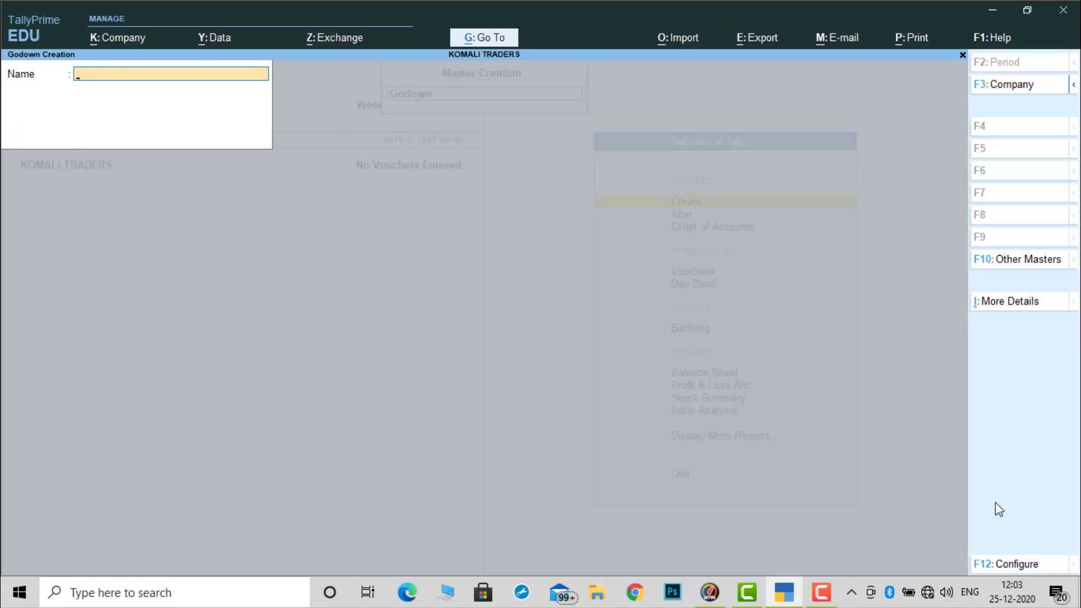
# Turn on aliases for the name and the use of addresses in the godown configuration, and quit godown creation.
pyautogui.click(1017, 564)
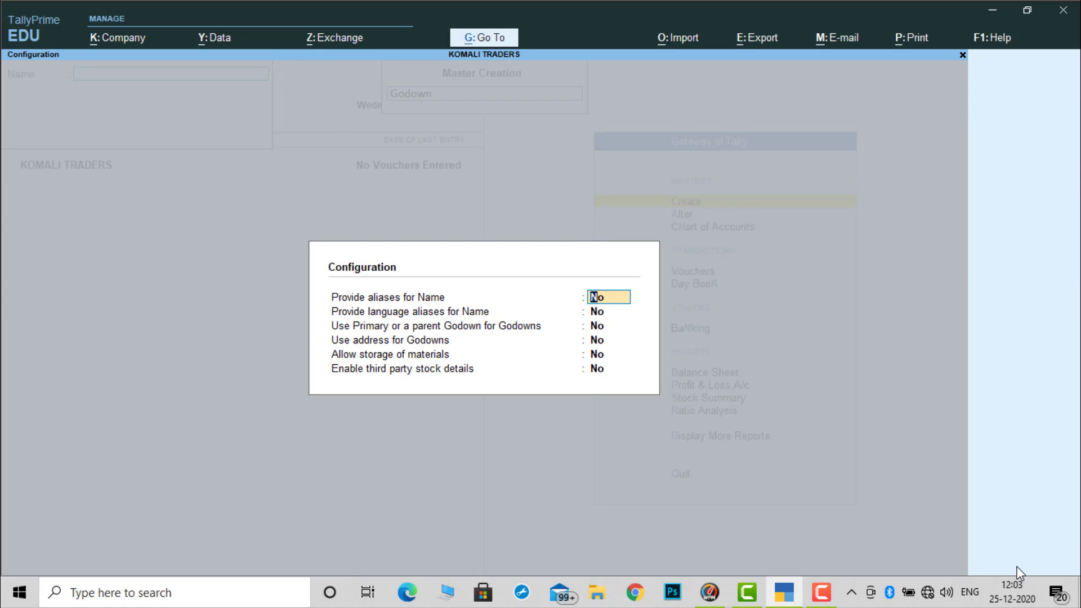
pyautogui.write('y')
pyautogui.press('Return')
pyautogui.press('Return')
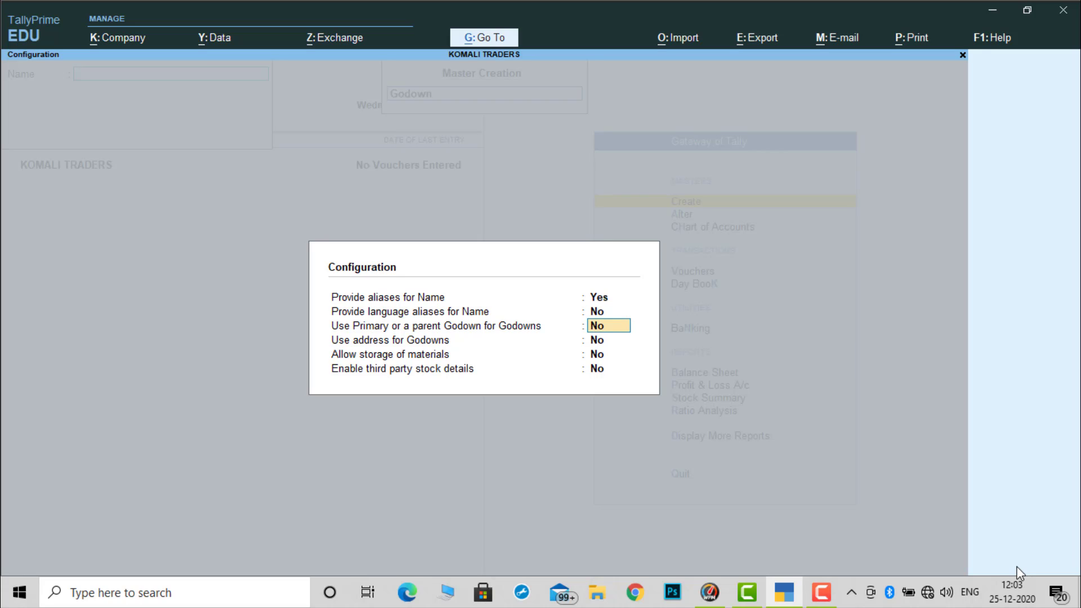
pyautogui.press('Return')
pyautogui.write('y')
pyautogui.press('Return')
pyautogui.press('Return')
pyautogui.press('Return')
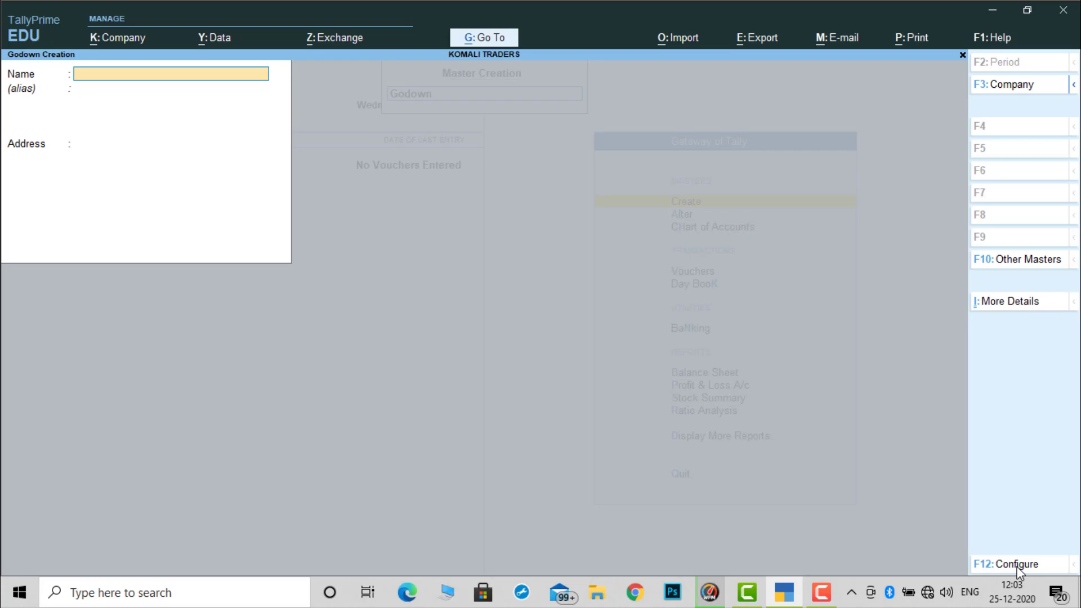
pyautogui.press('Escape')
pyautogui.press('y')
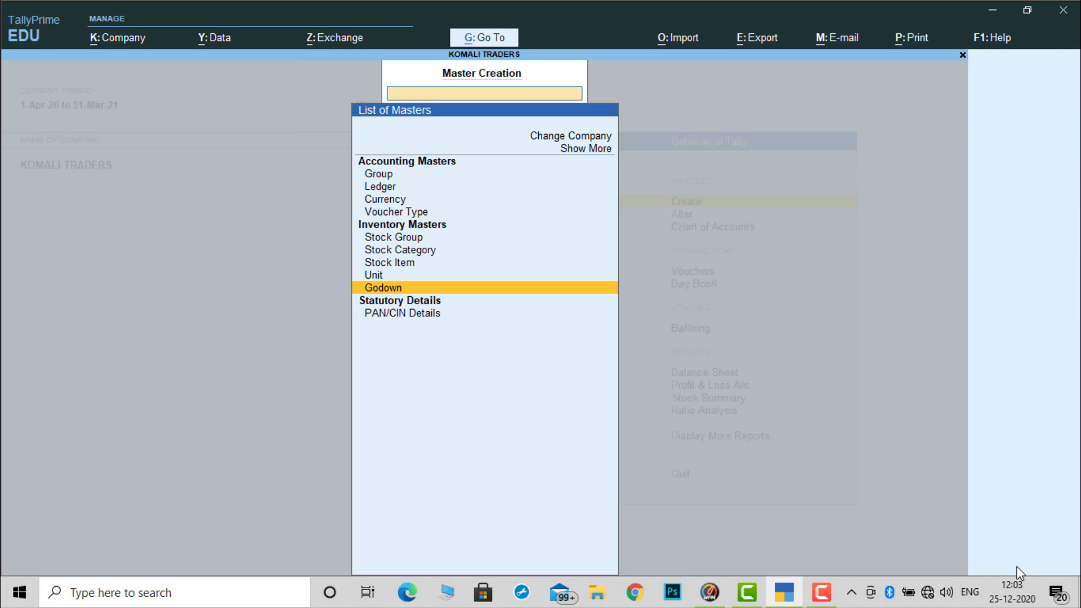
# Leave master creation and open accounting voucher creation for KOMALI TRADERS.
pyautogui.press('Escape')
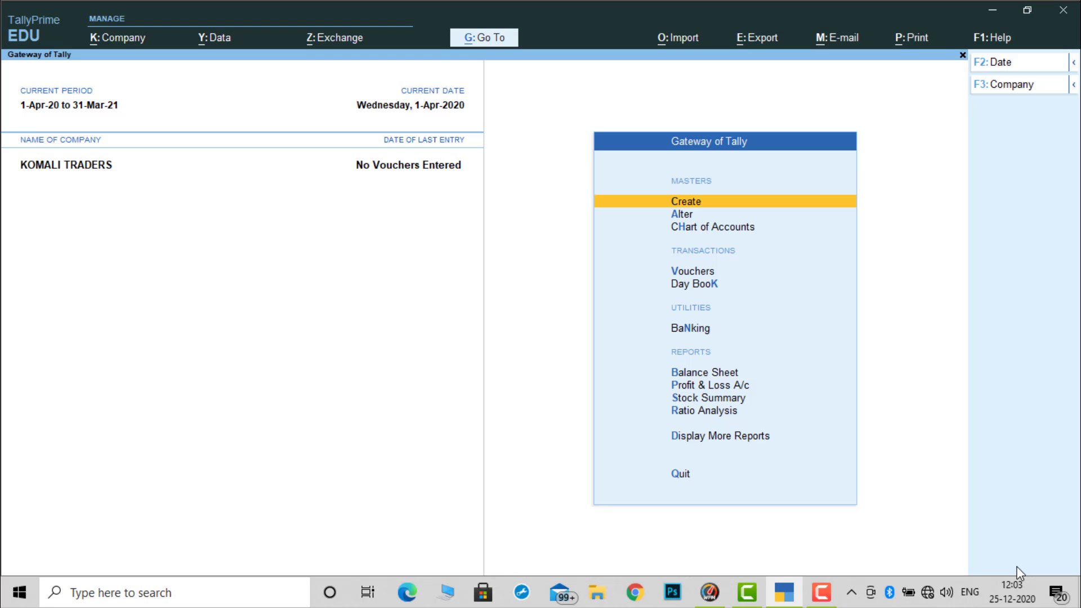
pyautogui.press('Down')
pyautogui.press('Down')
pyautogui.press('Down')
pyautogui.press('Down')
pyautogui.press('Up')
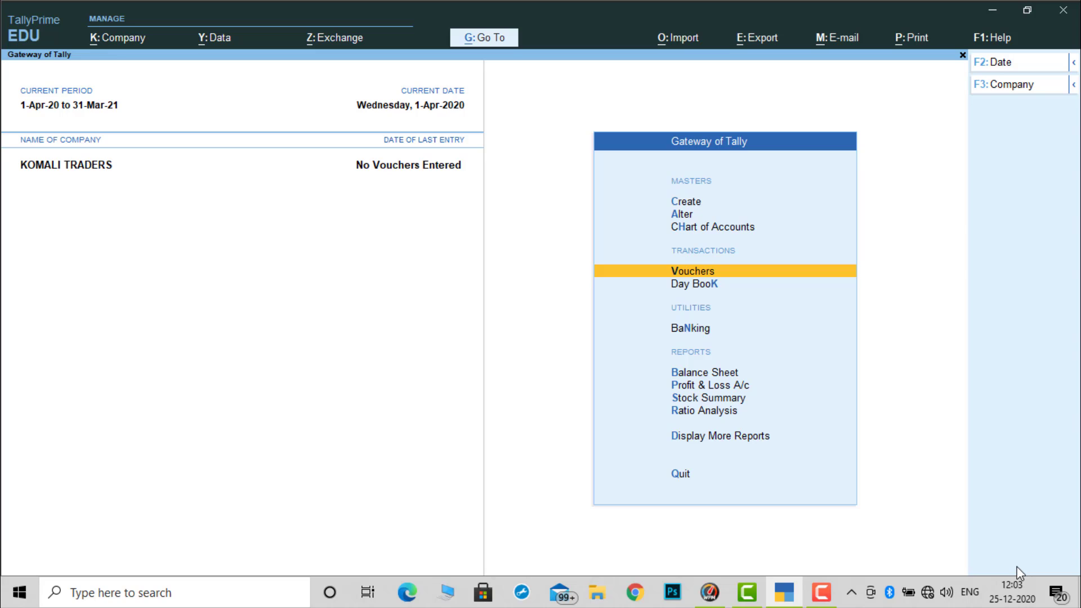
pyautogui.press('Return')
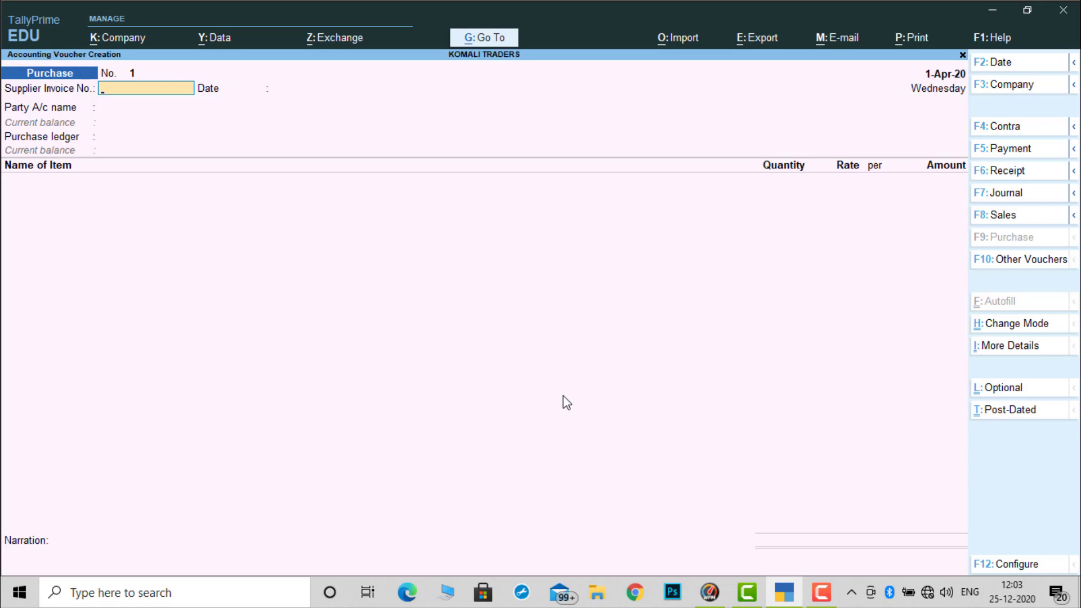
# Switch the voucher type through Payment, Receipt and Sales, and return to Purchase.
pyautogui.click(1020, 150)
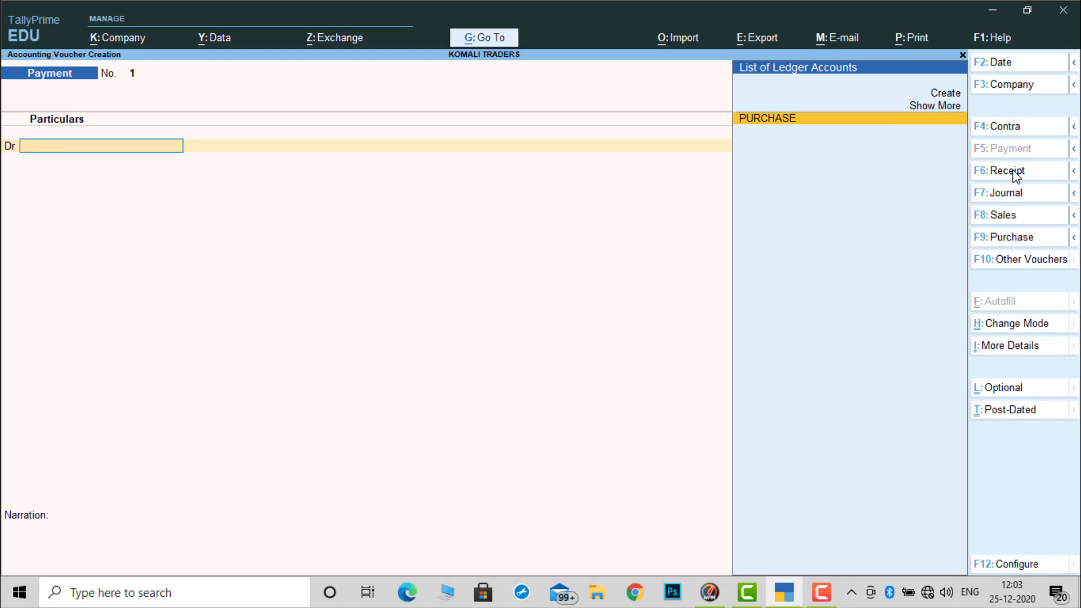
pyautogui.click(1013, 175)
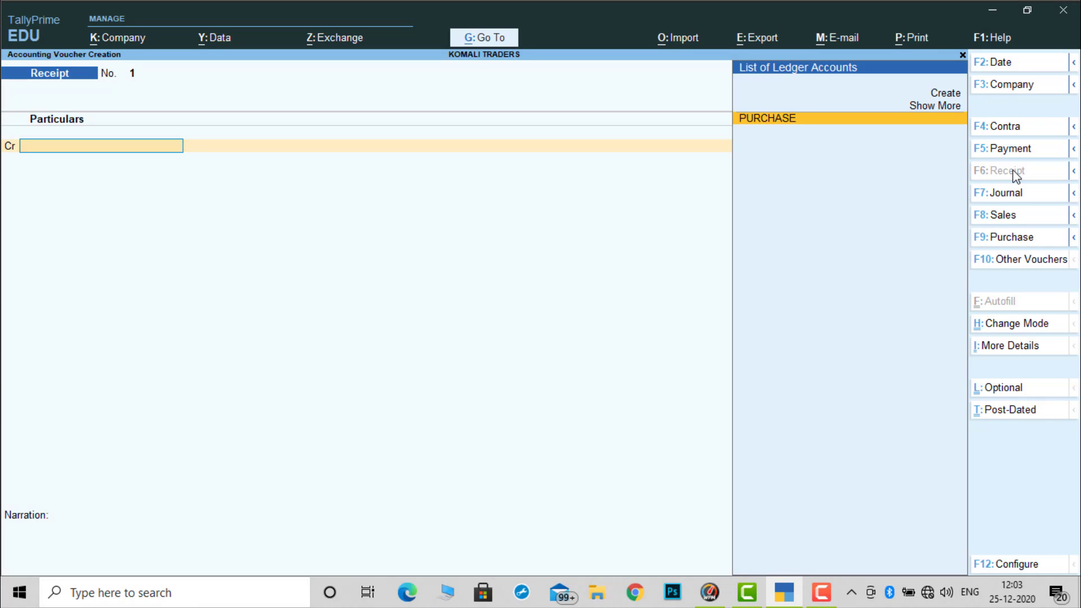
pyautogui.click(1012, 219)
pyautogui.click(1012, 240)
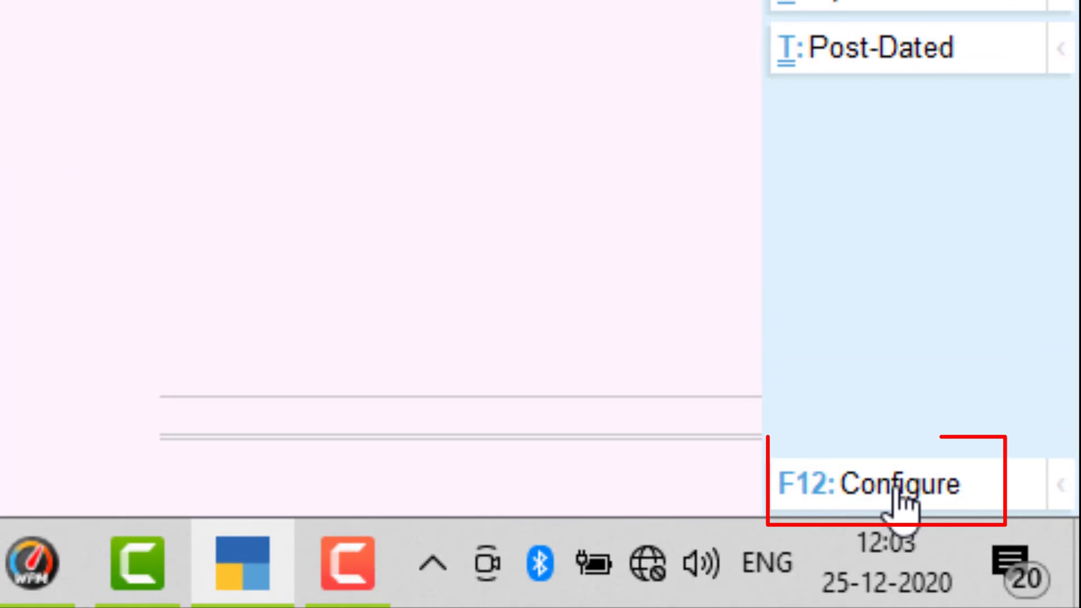
# Open the purchase voucher configuration and examine its general details options, from supplier details down to supplier invoice details.
pyautogui.click(937, 488)
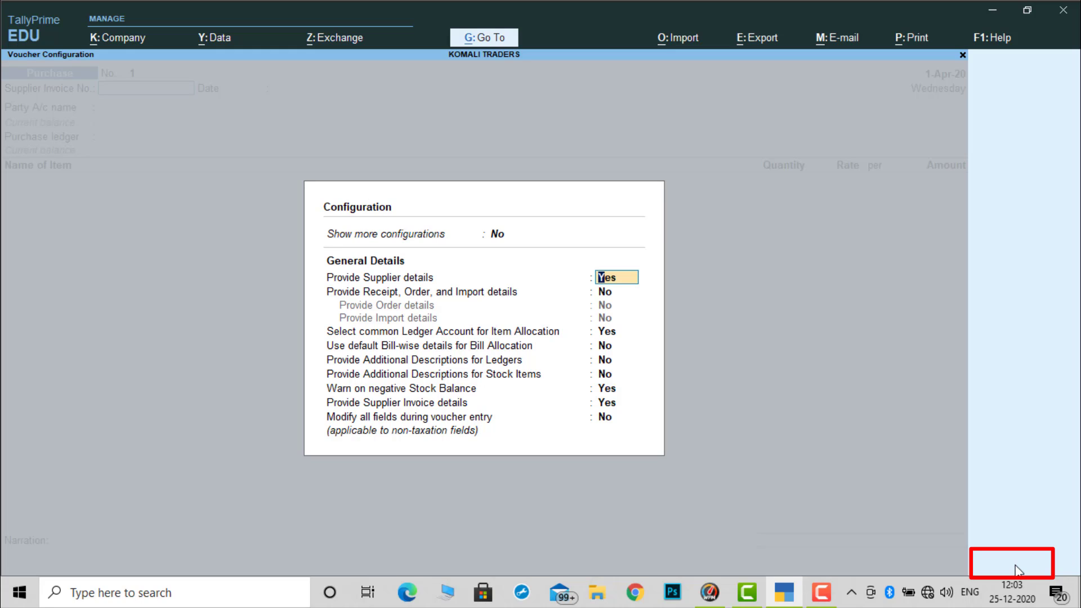
pyautogui.press('Down')
pyautogui.press('Down')
pyautogui.press('Down')
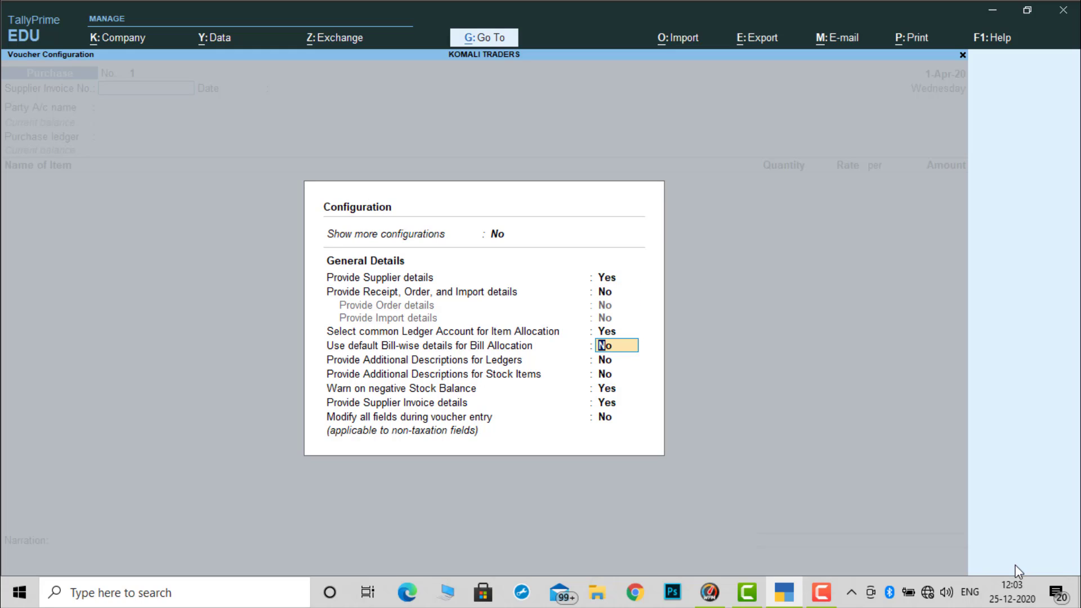
pyautogui.press('Up')
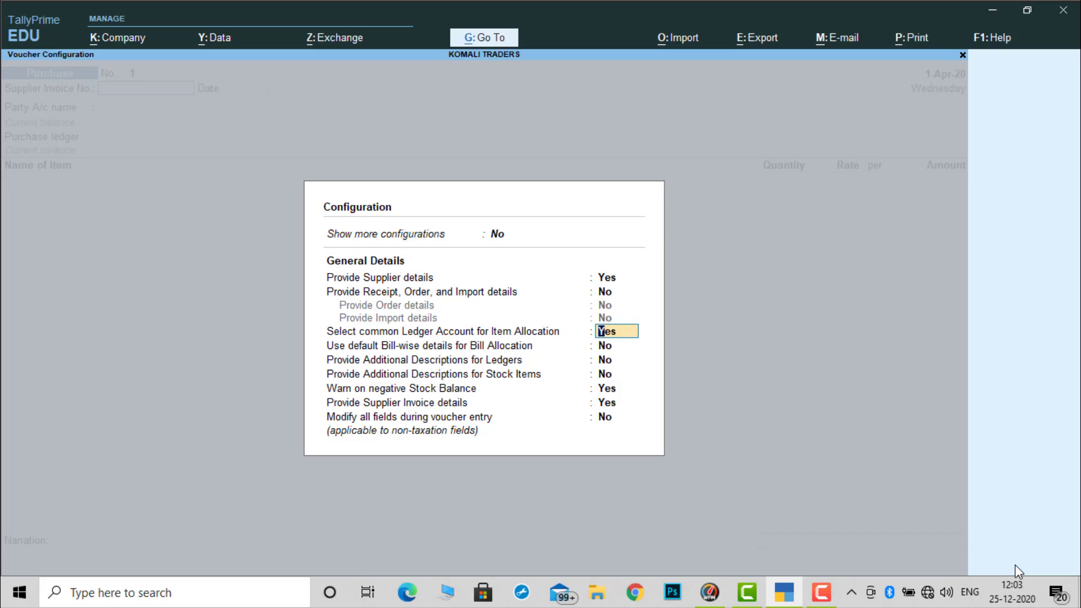
pyautogui.press('Down')
pyautogui.press('Down')
pyautogui.press('Down')
pyautogui.press('Down')
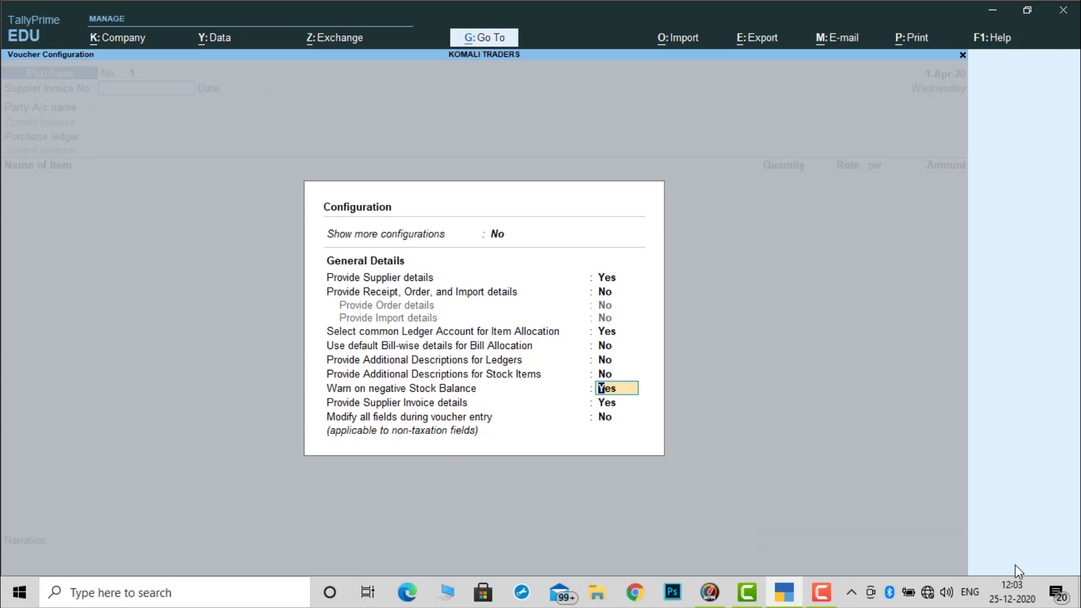
pyautogui.press('Down')
pyautogui.press('Up')
pyautogui.press('Up')
pyautogui.press('Up')
pyautogui.press('Up')
pyautogui.press('Up')
pyautogui.press('Up')
pyautogui.press('Up')
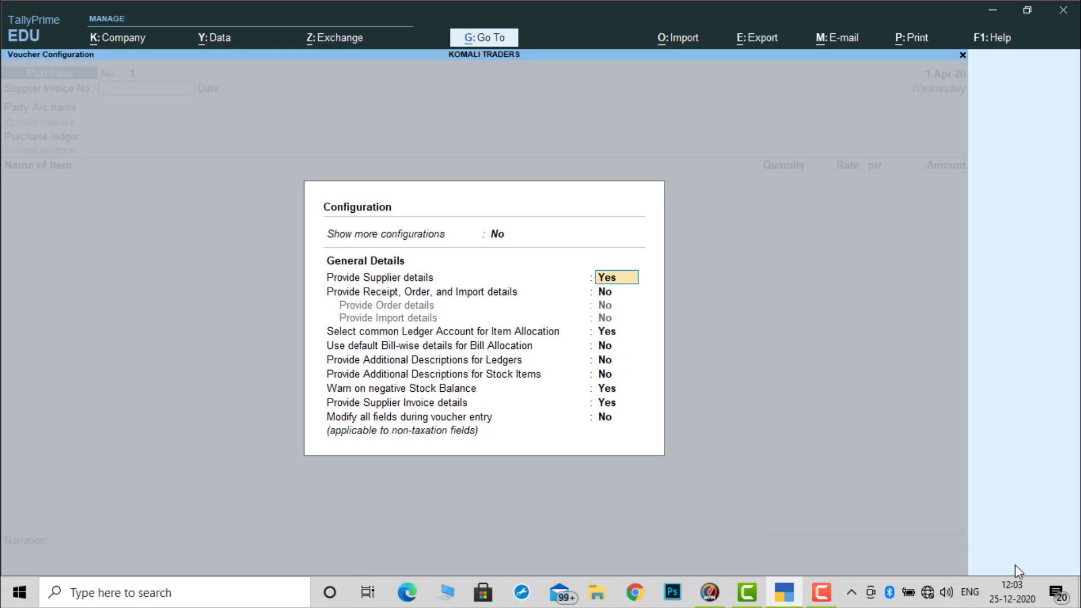
# Turn off supplier details and the common ledger account for item allocation in the purchase voucher configuration.
pyautogui.write('n')
pyautogui.press('Return')
pyautogui.press('Return')
pyautogui.press('Down')
pyautogui.press('Up')
pyautogui.write('n')
pyautogui.press('Return')
pyautogui.press('Return')
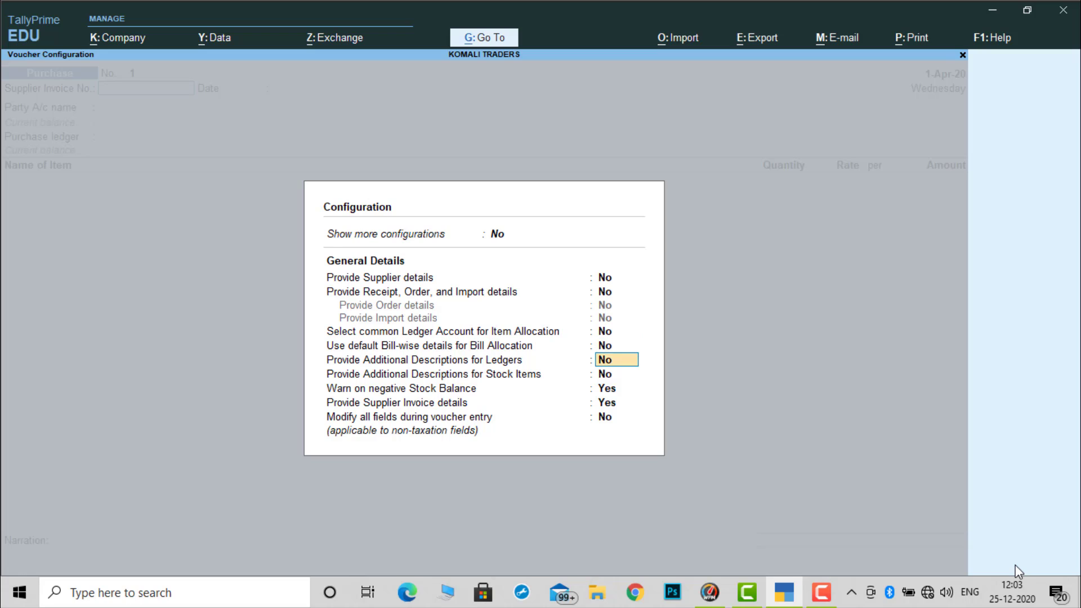
# Turn off the negative stock balance warning and supplier invoice details, and accept the purchase voucher configuration.
pyautogui.press('Return')
pyautogui.press('Return')
pyautogui.write('n')
pyautogui.press('Return')
pyautogui.write('n')
pyautogui.press('Return')
pyautogui.press('Return')
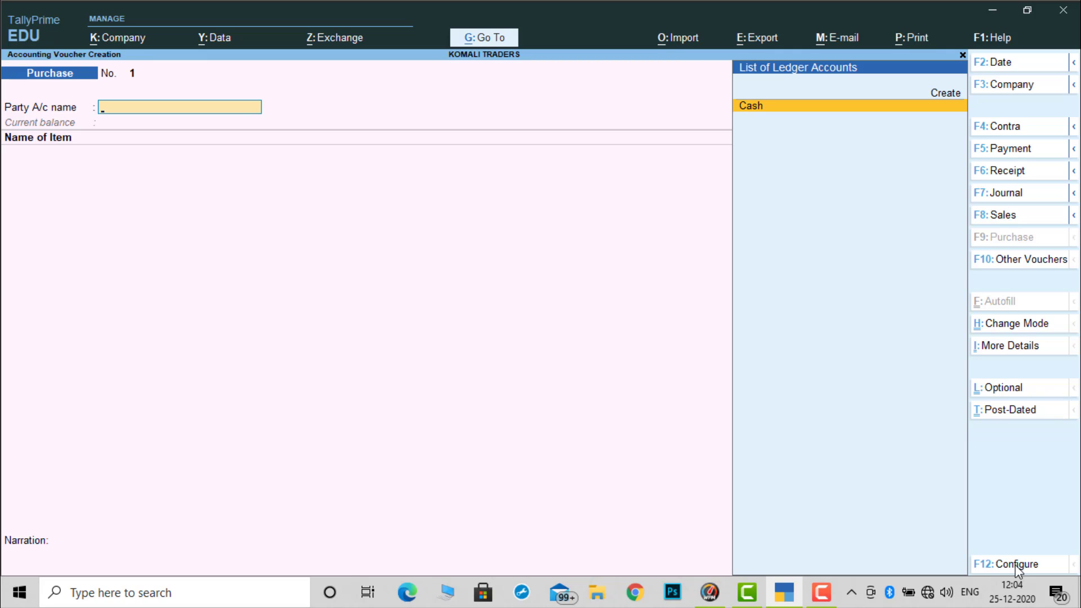
# Reopen the purchase voucher configuration and turn on supplier details and the common ledger account for item allocation.
pyautogui.click(1014, 565)
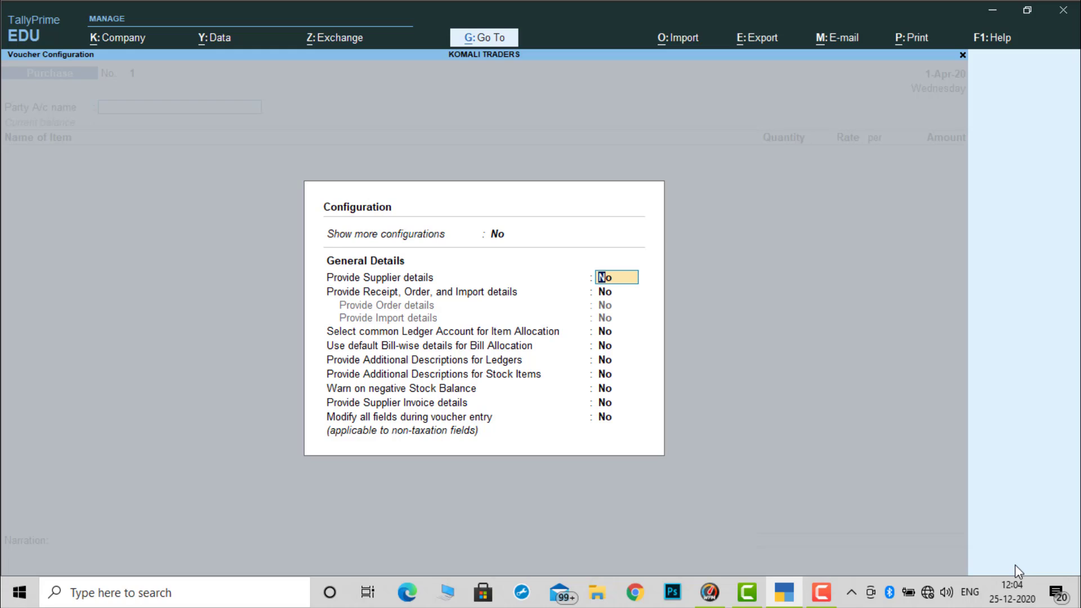
pyautogui.write('y')
pyautogui.press('Return')
pyautogui.press('Return')
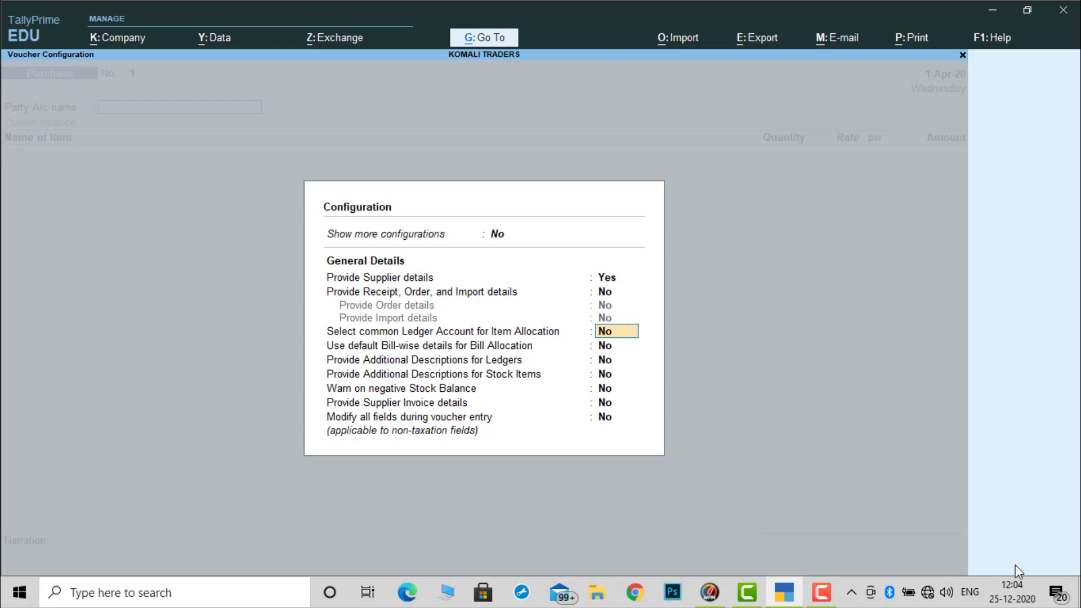
pyautogui.write('y')
pyautogui.press('Return')
pyautogui.press('Return')
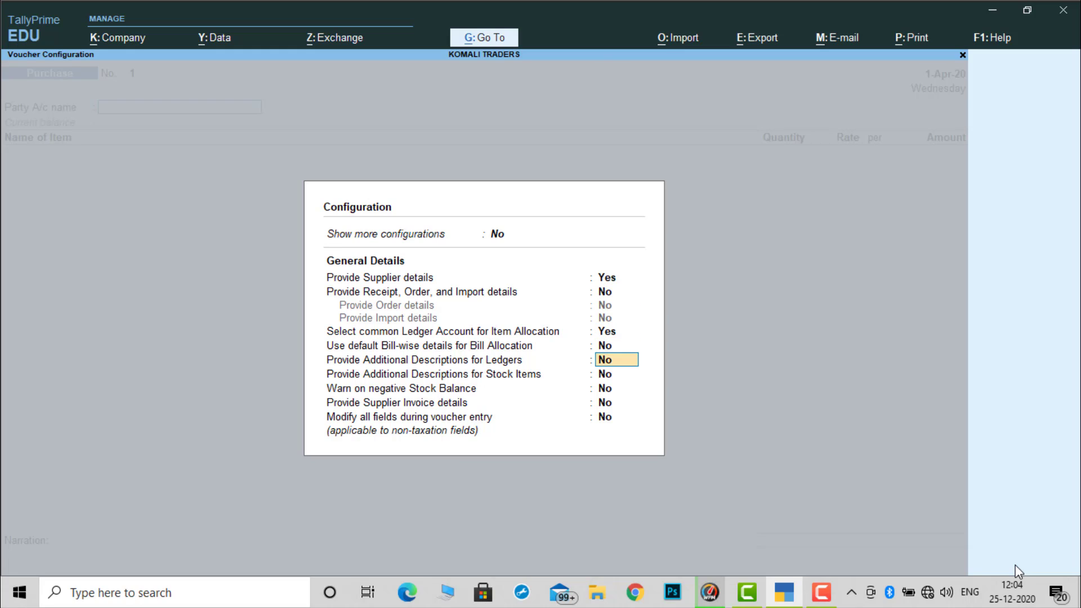
# Turn on the negative stock balance warning and supplier invoice details, accept the configuration, and quit voucher creation.
pyautogui.press('Return')
pyautogui.press('Return')
pyautogui.write('y')
pyautogui.press('Return')
pyautogui.write('y')
pyautogui.press('Return')
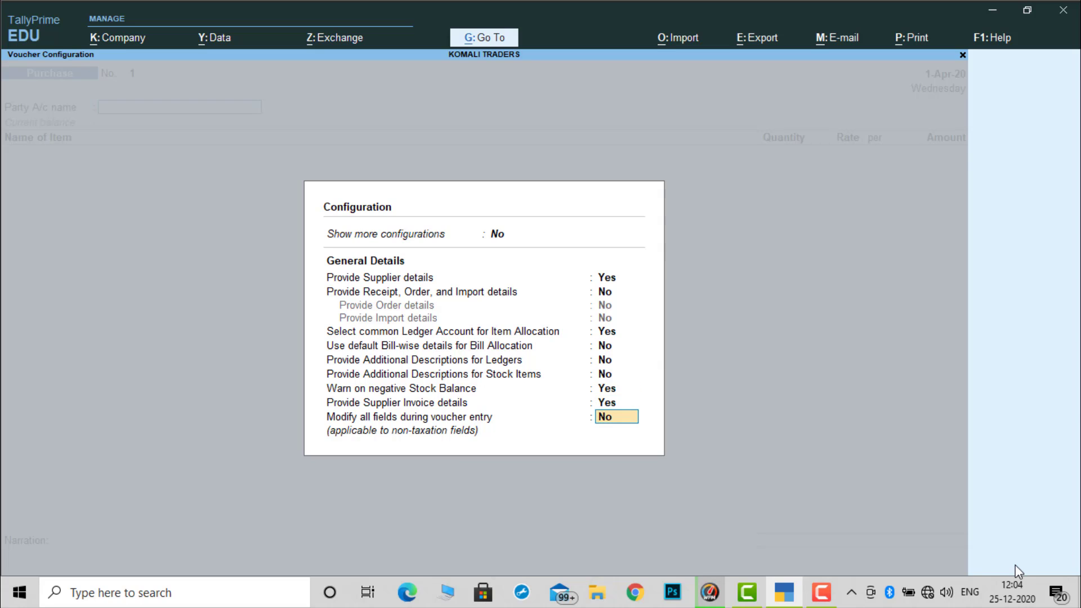
pyautogui.press('Return')
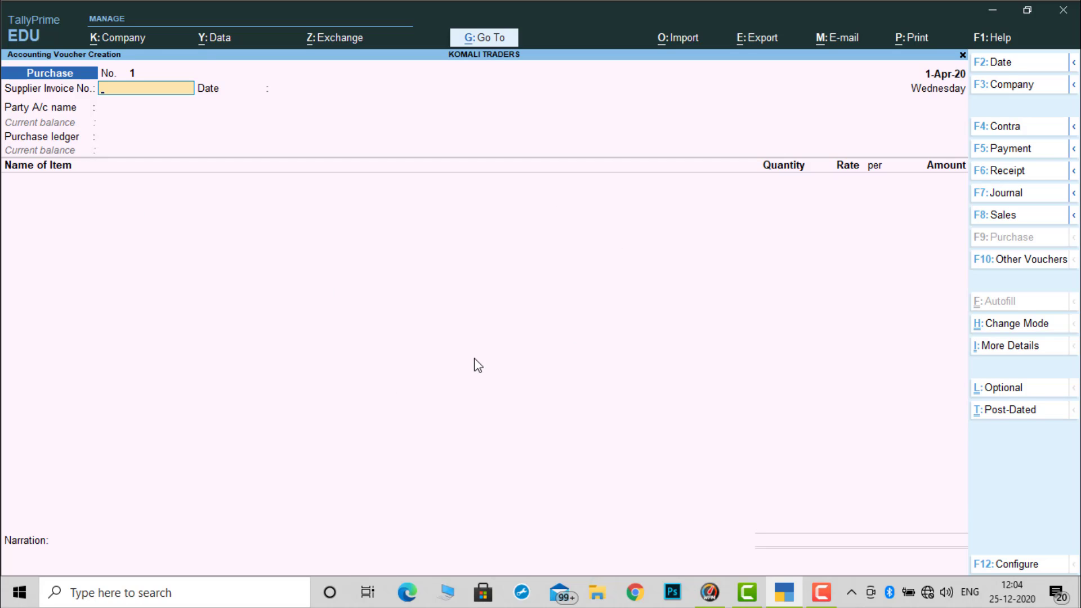
pyautogui.press('Escape')
pyautogui.press('y')
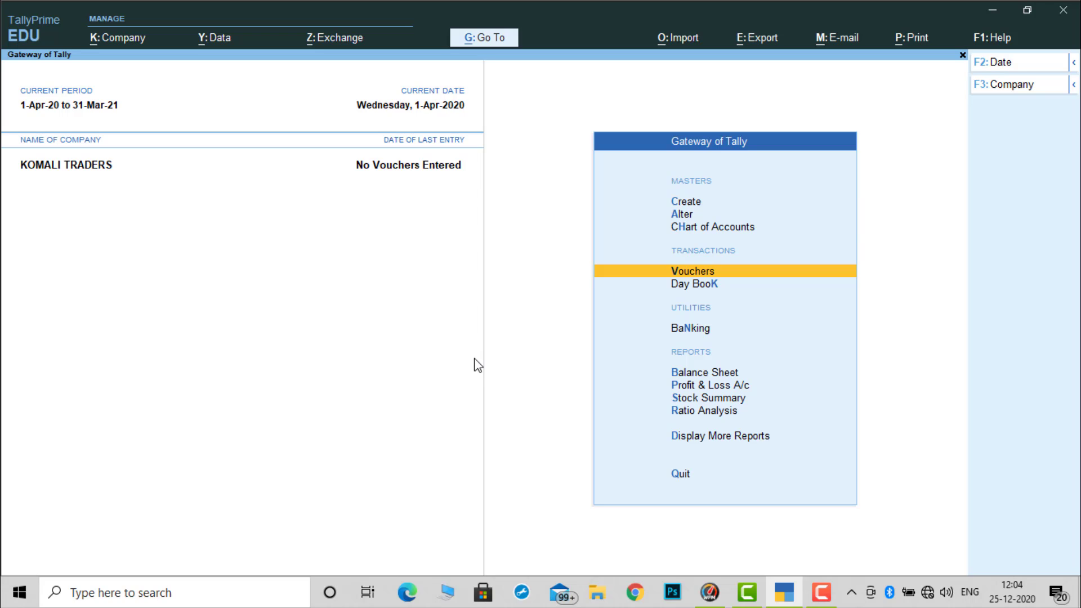